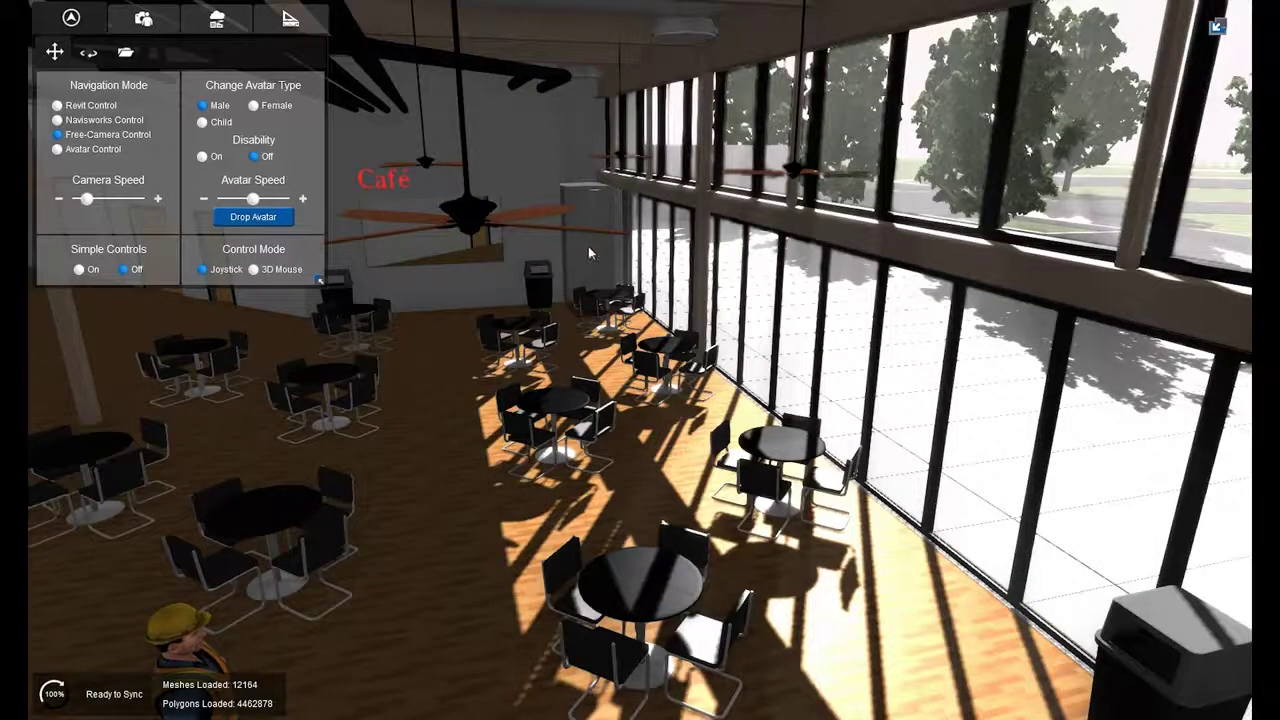
Step: Fly through the café to the ceiling fan by the tall windows and select it
{"action": "left_click_drag", "start_coordinate": [612, 330], "coordinate": [590, 320]}
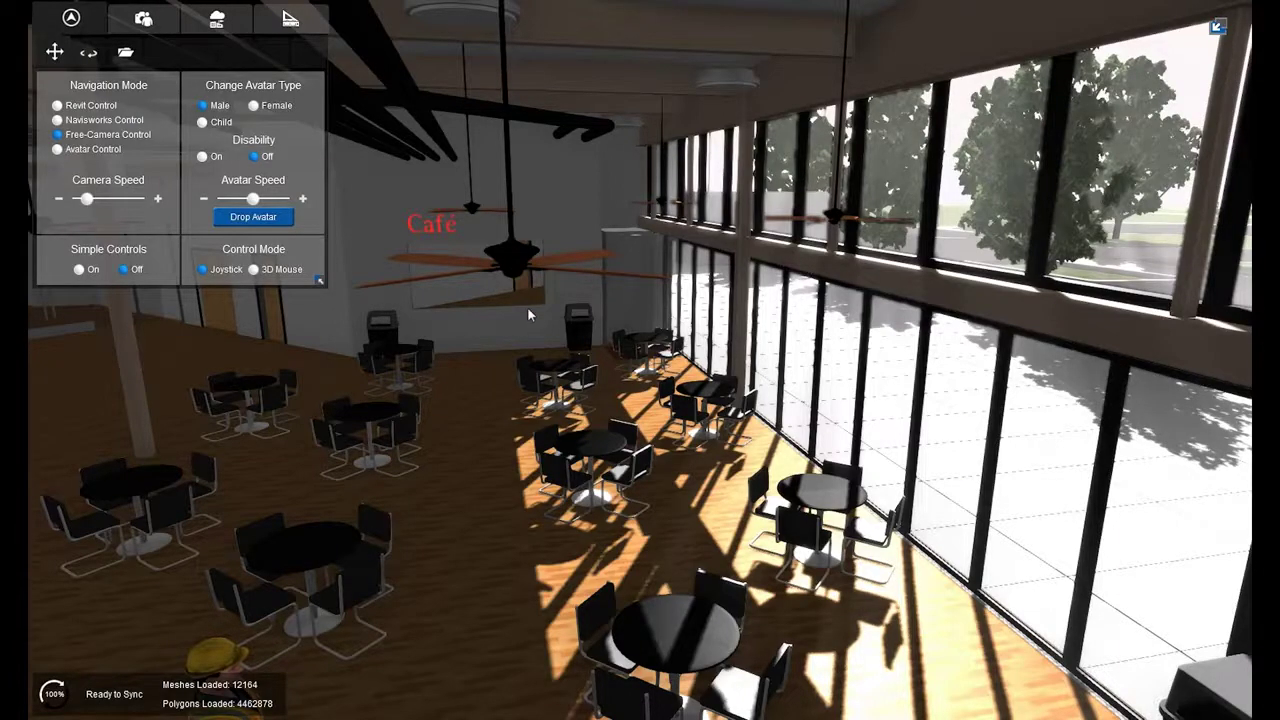
{"action": "left_click_drag", "start_coordinate": [530, 315], "coordinate": [648, 233]}
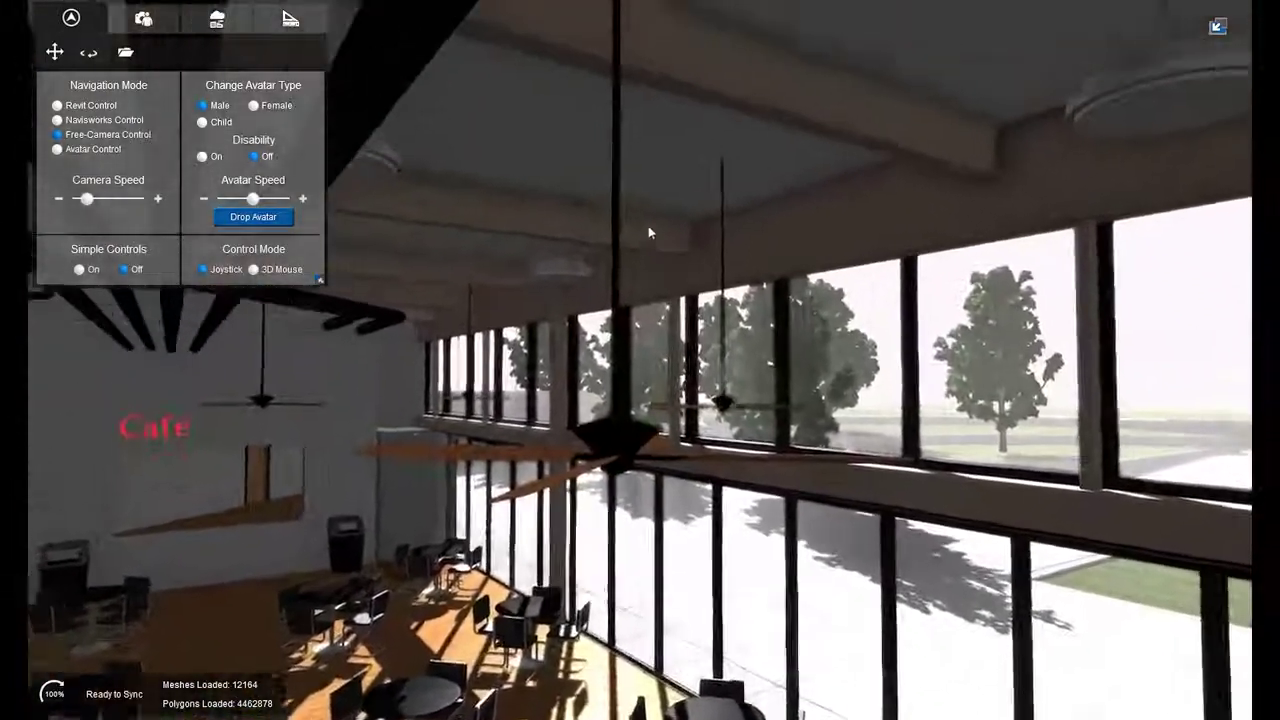
{"action": "mouse_move", "coordinate": [648, 233]}
{"action": "left_mouse_down"}
{"action": "mouse_move", "coordinate": [698, 440]}
{"action": "mouse_move", "coordinate": [600, 400]}
{"action": "mouse_move", "coordinate": [605, 440]}
{"action": "left_mouse_up"}
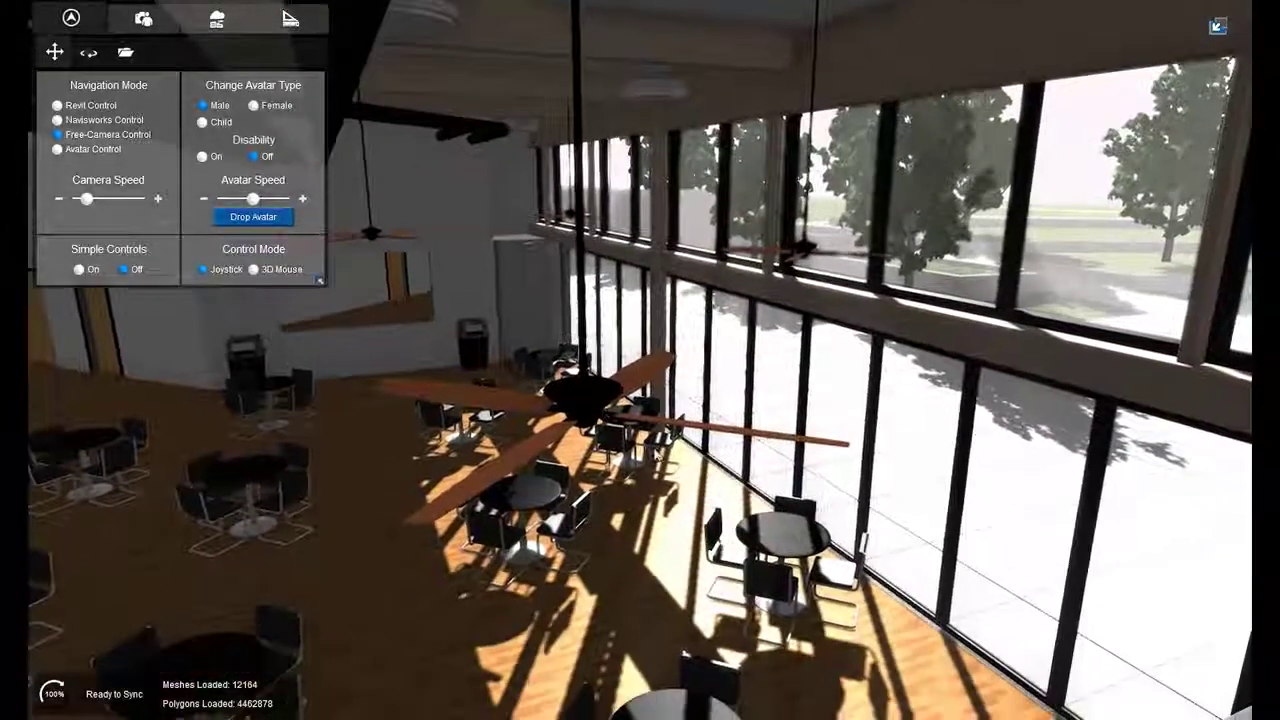
{"action": "left_click", "coordinate": [585, 418]}
Step: Create a spin animation on the selected ceiling fan and start moving its spin axis
{"action": "left_click", "coordinate": [224, 22]}
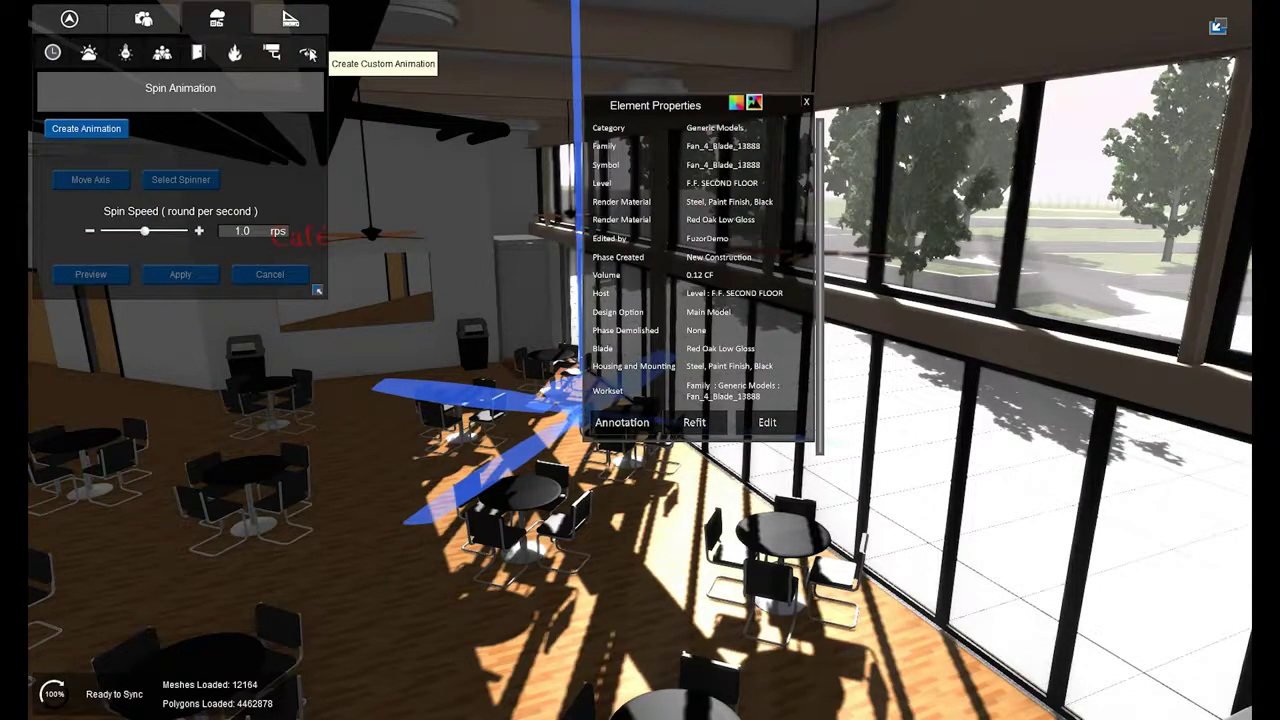
{"action": "left_click", "coordinate": [85, 130]}
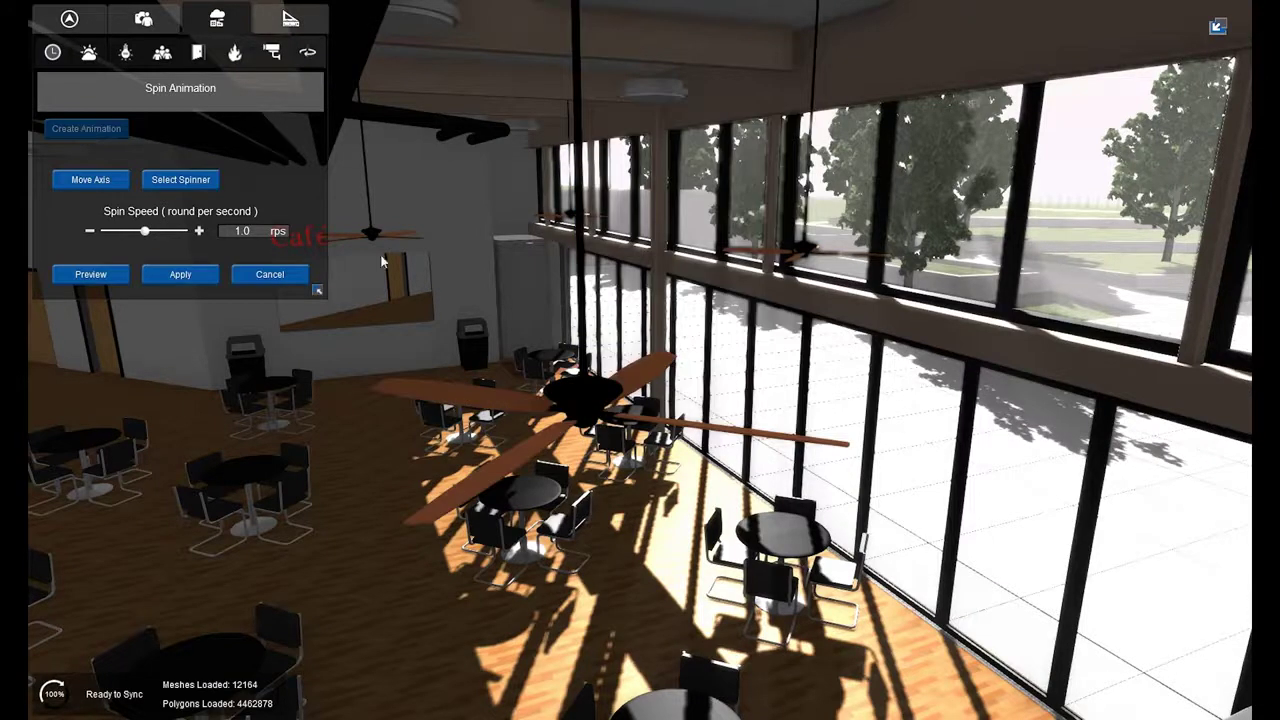
{"action": "left_click_drag", "start_coordinate": [760, 268], "coordinate": [751, 163]}
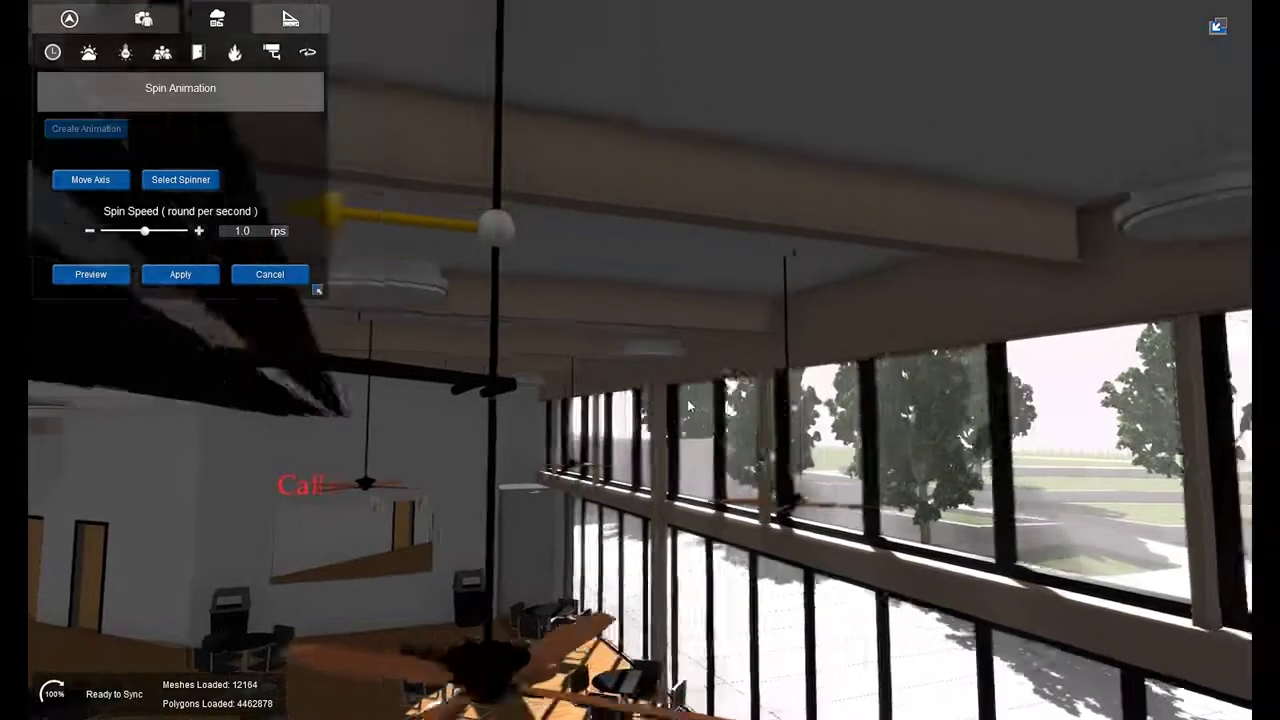
{"action": "left_click_drag", "start_coordinate": [688, 406], "coordinate": [563, 423]}
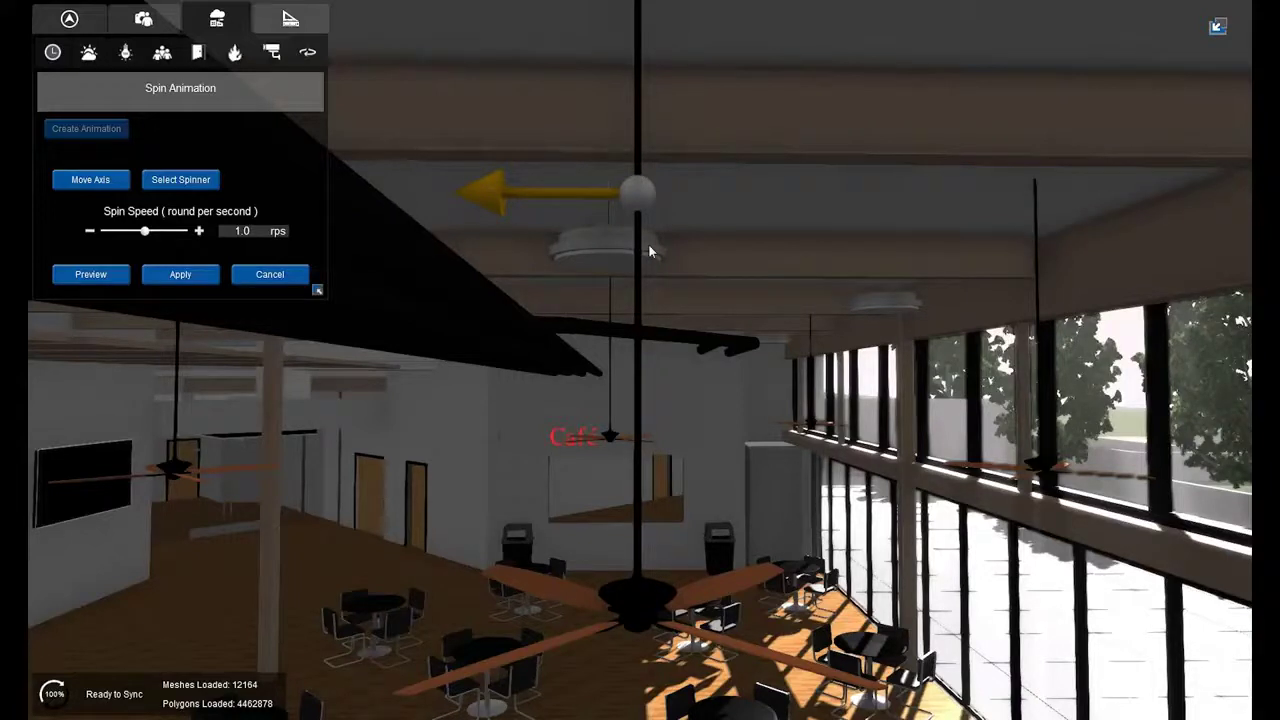
{"action": "left_click", "coordinate": [93, 184]}
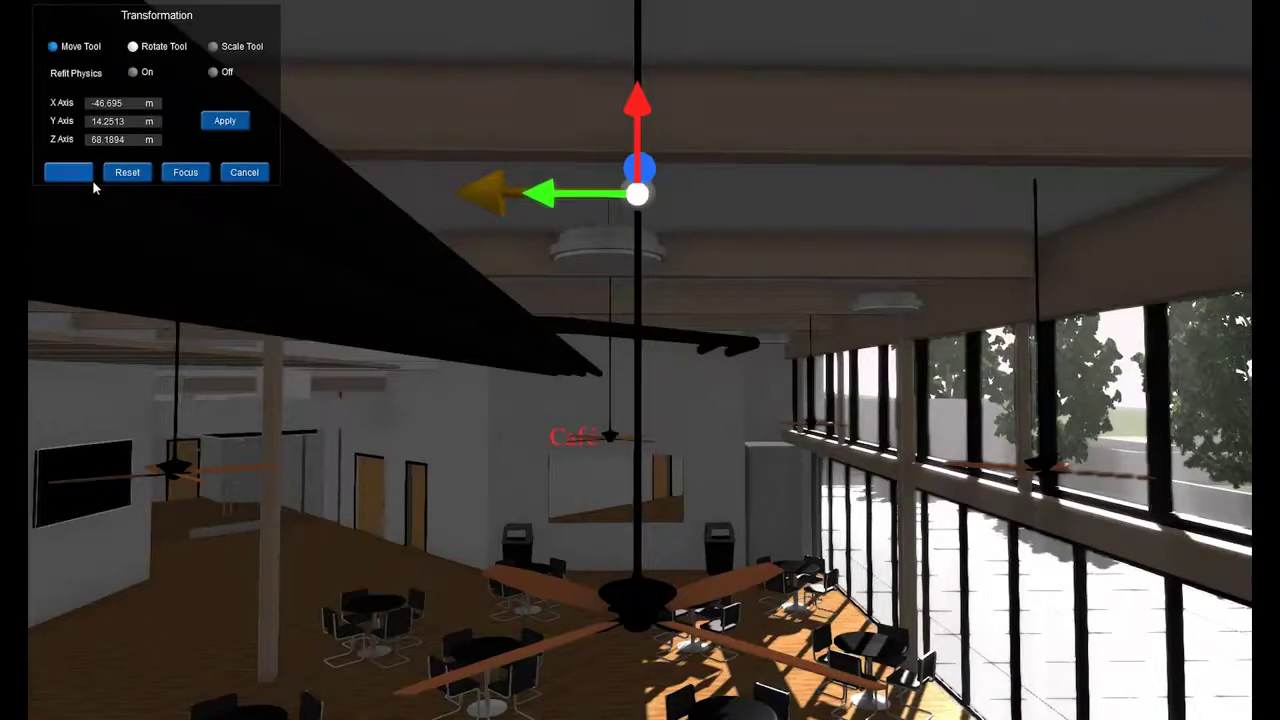
Step: Rotate the spin axis to Z 0 so it points straight down
{"action": "left_click", "coordinate": [133, 48]}
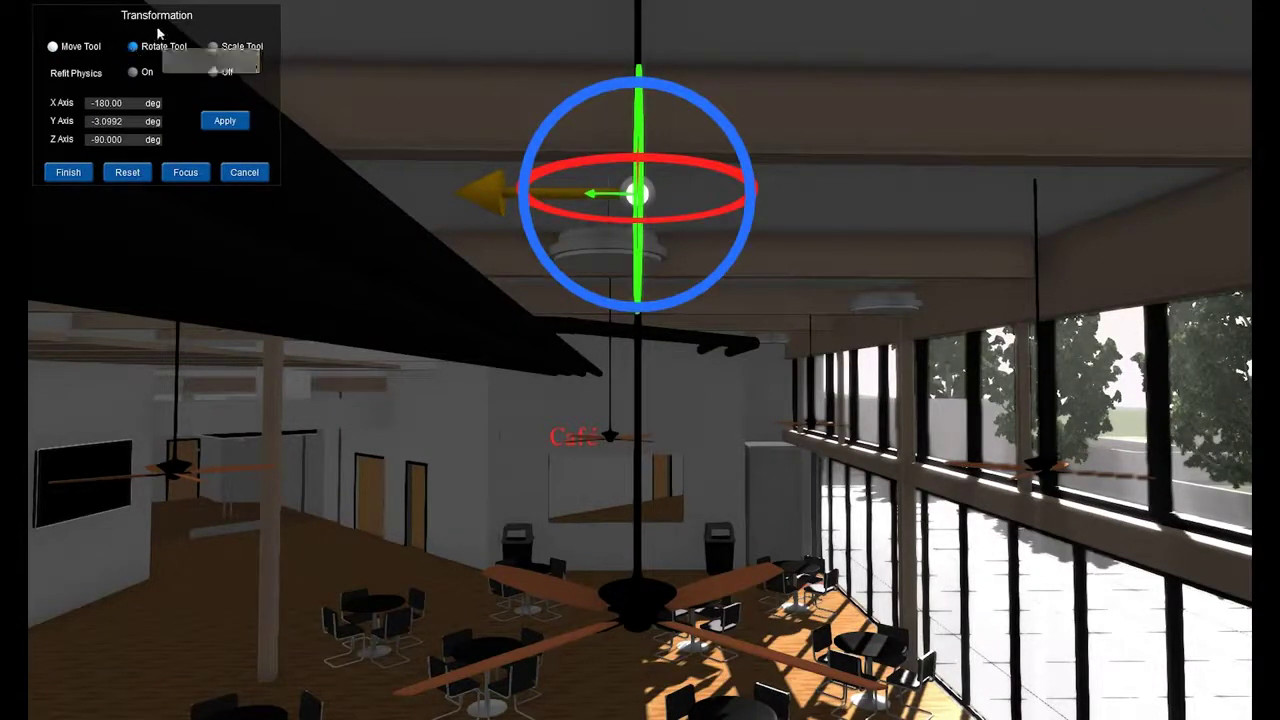
{"action": "mouse_move", "coordinate": [577, 99]}
{"action": "left_mouse_down"}
{"action": "mouse_move", "coordinate": [557, 116]}
{"action": "mouse_move", "coordinate": [605, 109]}
{"action": "mouse_move", "coordinate": [586, 112]}
{"action": "left_mouse_up"}
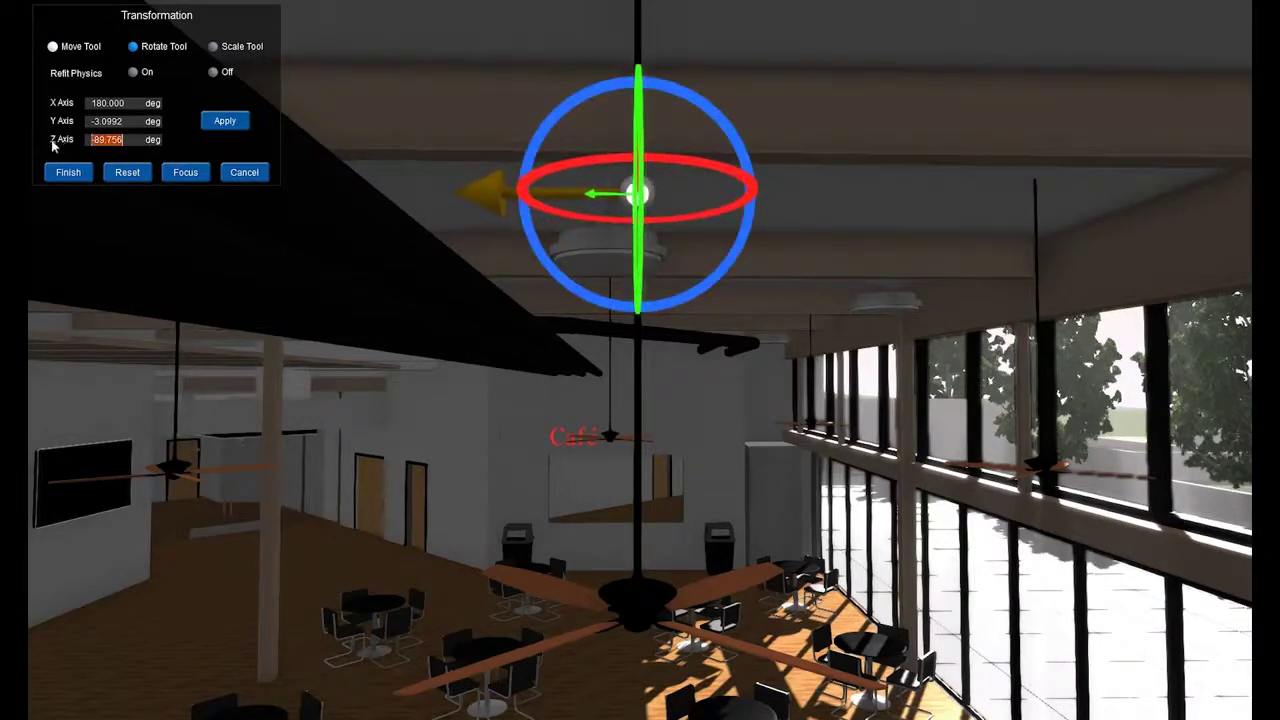
{"action": "left_click", "coordinate": [218, 122]}
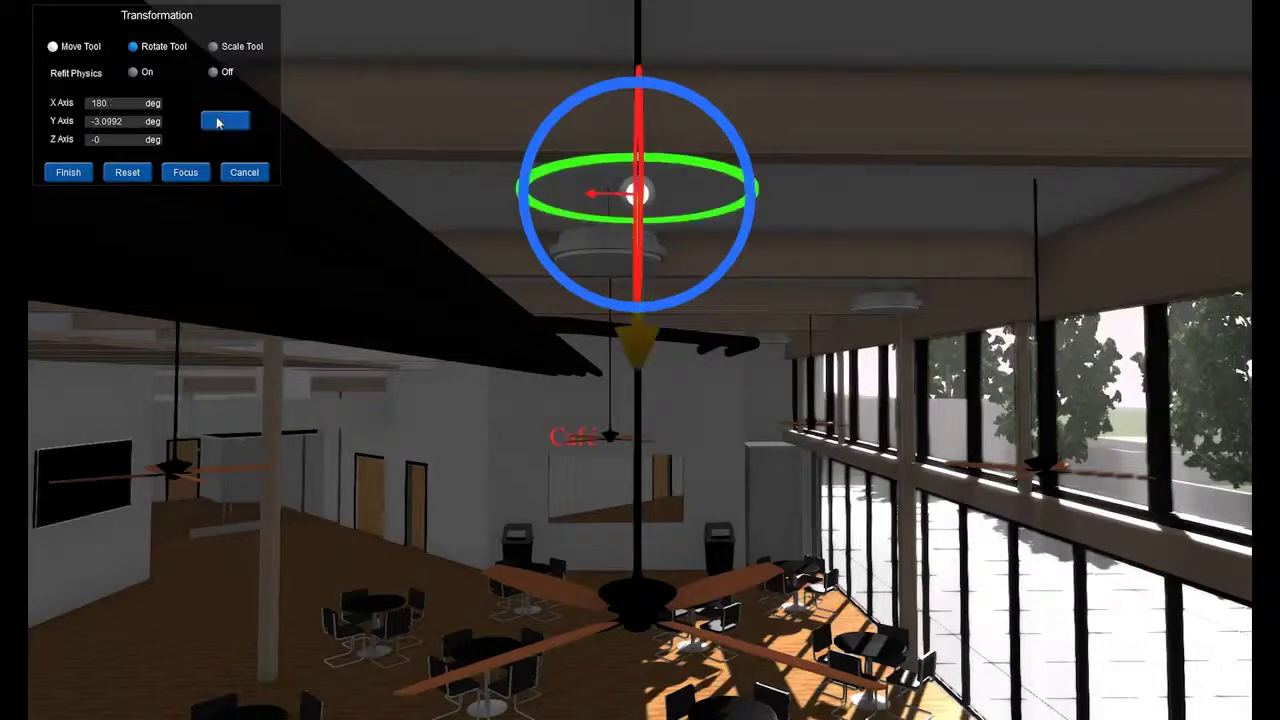
Step: Lower the spin axis onto the fan hub and finish positioning it
{"action": "left_click", "coordinate": [53, 48]}
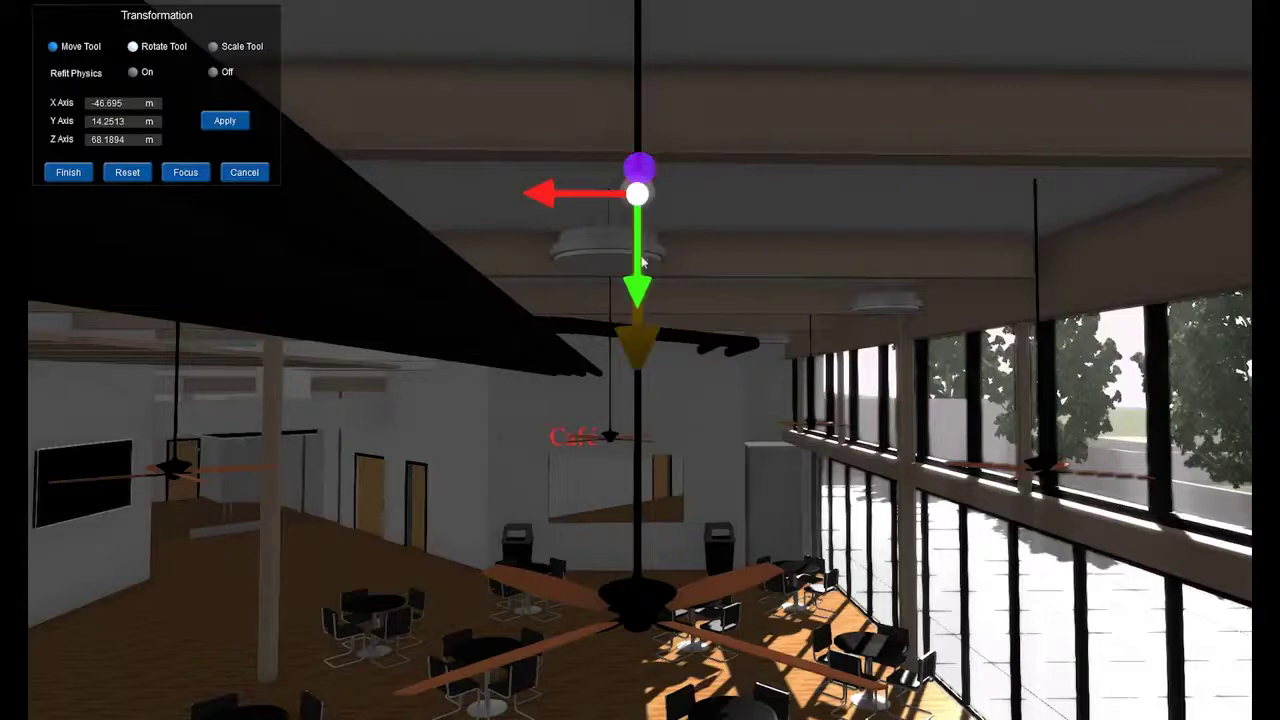
{"action": "mouse_move", "coordinate": [642, 287]}
{"action": "left_mouse_down"}
{"action": "mouse_move", "coordinate": [640, 330]}
{"action": "mouse_move", "coordinate": [749, 341]}
{"action": "left_mouse_up"}
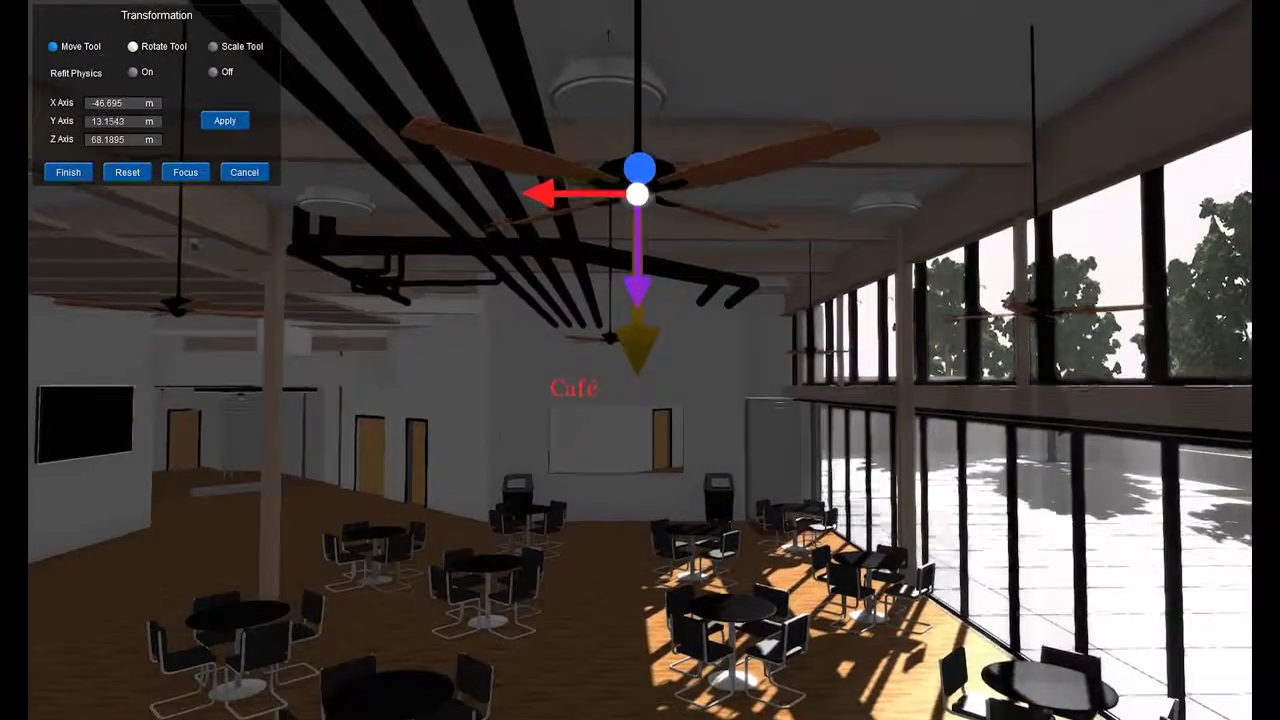
{"action": "key", "text": "e"}
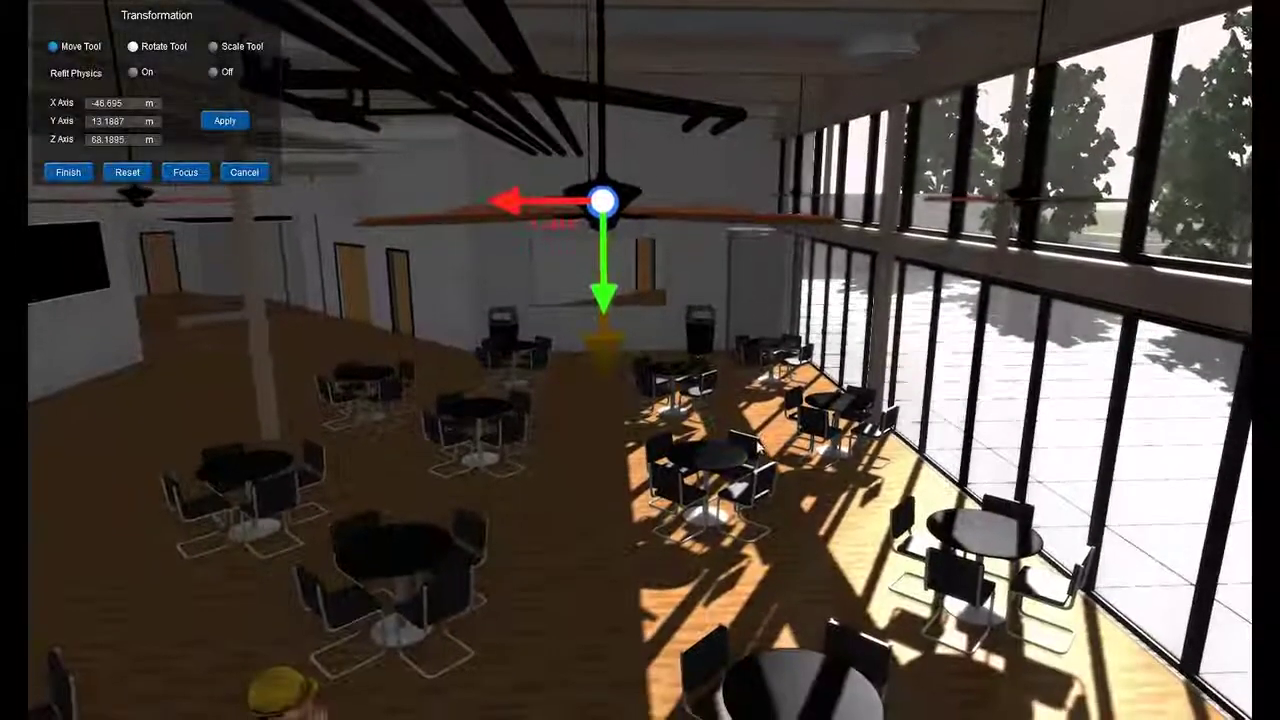
{"action": "key", "text": "e"}
{"action": "key", "text": "q"}
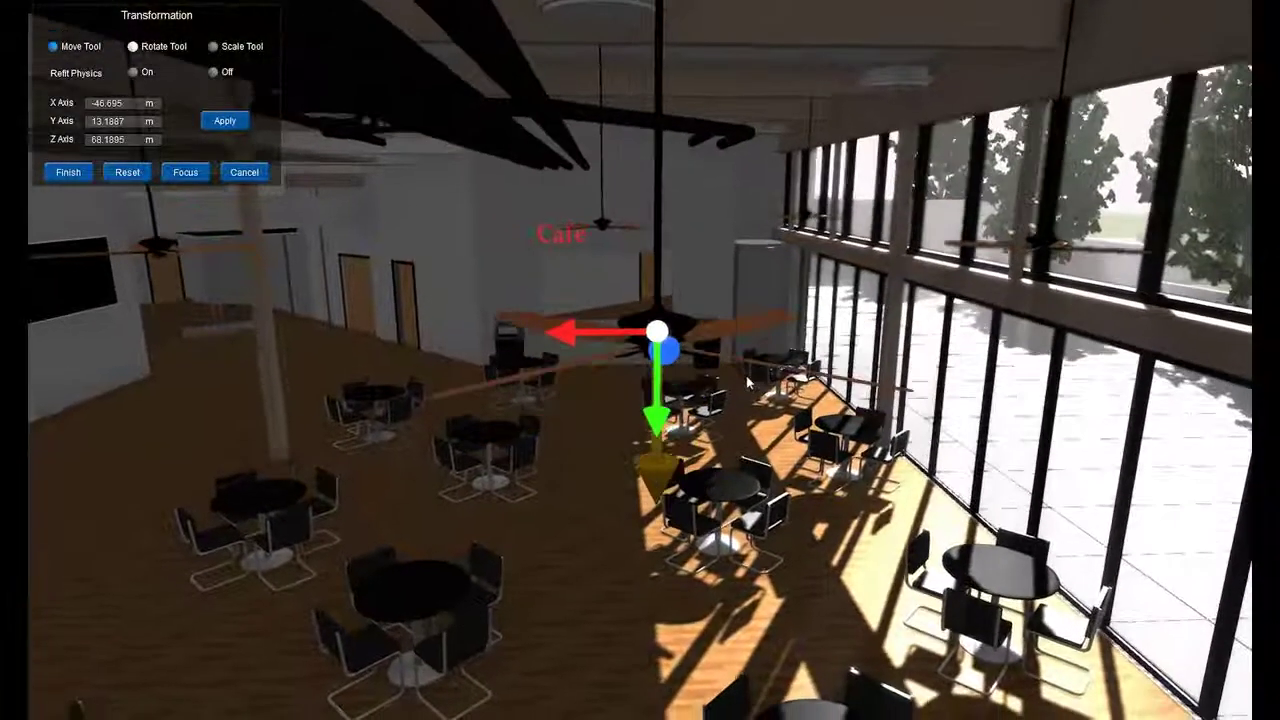
{"action": "left_click", "coordinate": [80, 172]}
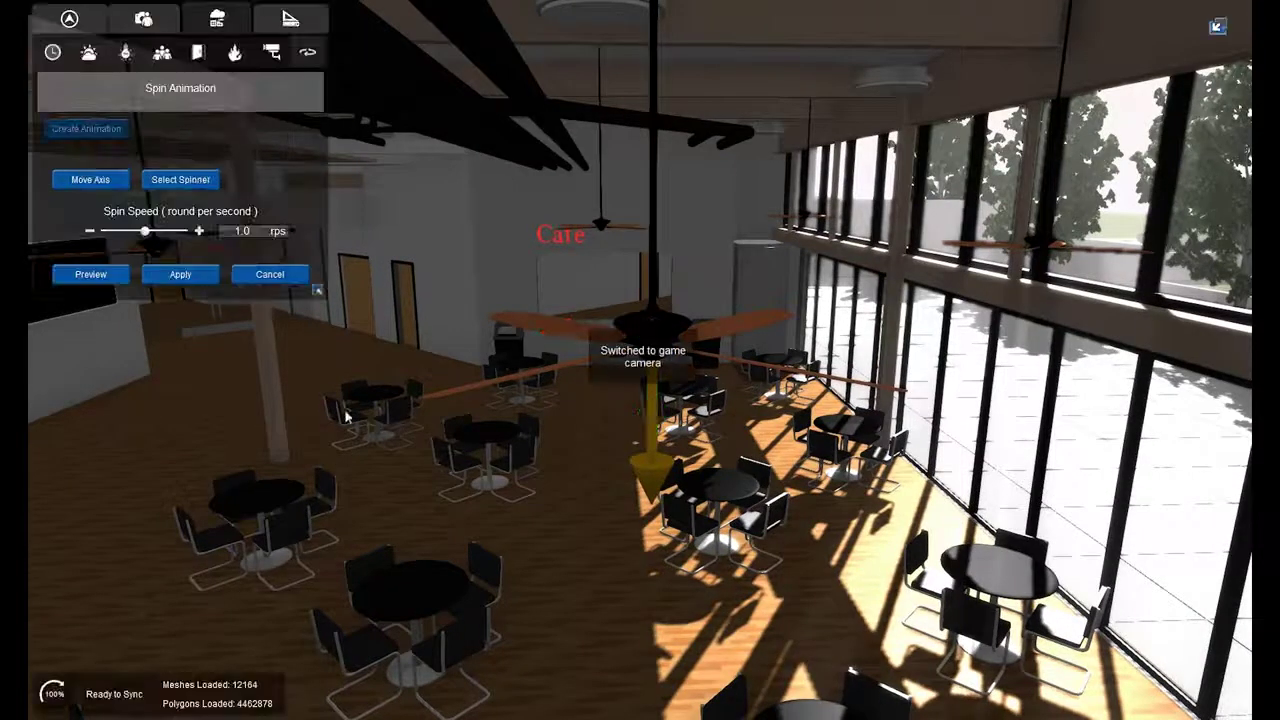
Step: Select the fan part to spin and shift it up toward the axis
{"action": "left_click", "coordinate": [172, 184]}
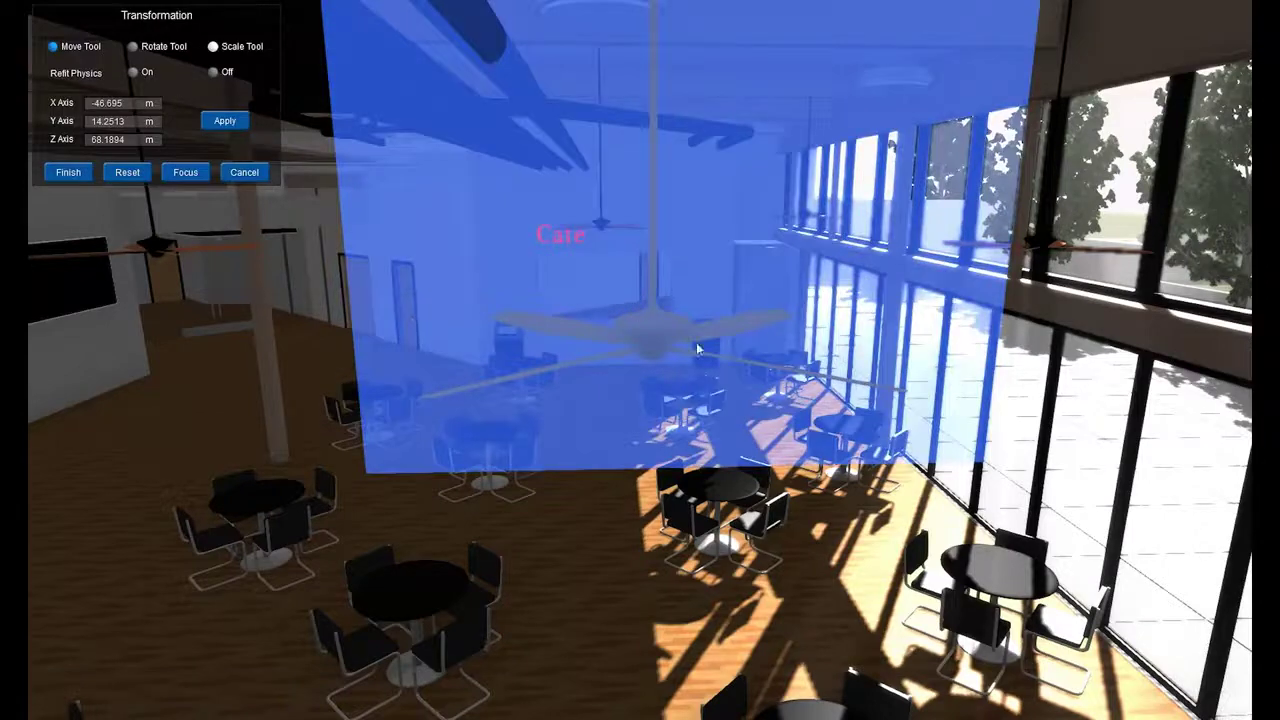
{"action": "key", "text": "f"}
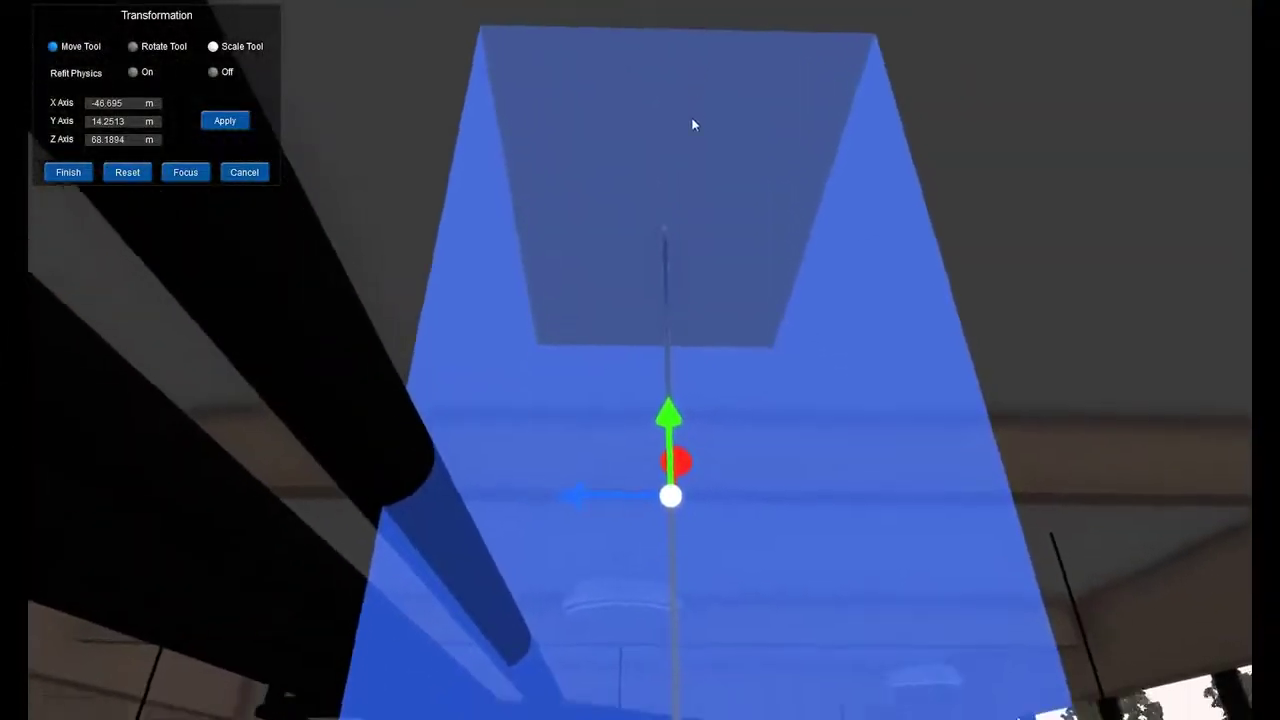
{"action": "scroll", "coordinate": [693, 124], "scroll_direction": "down", "scroll_amount": 5}
{"action": "scroll", "coordinate": [700, 150], "scroll_direction": "up", "scroll_amount": 5}
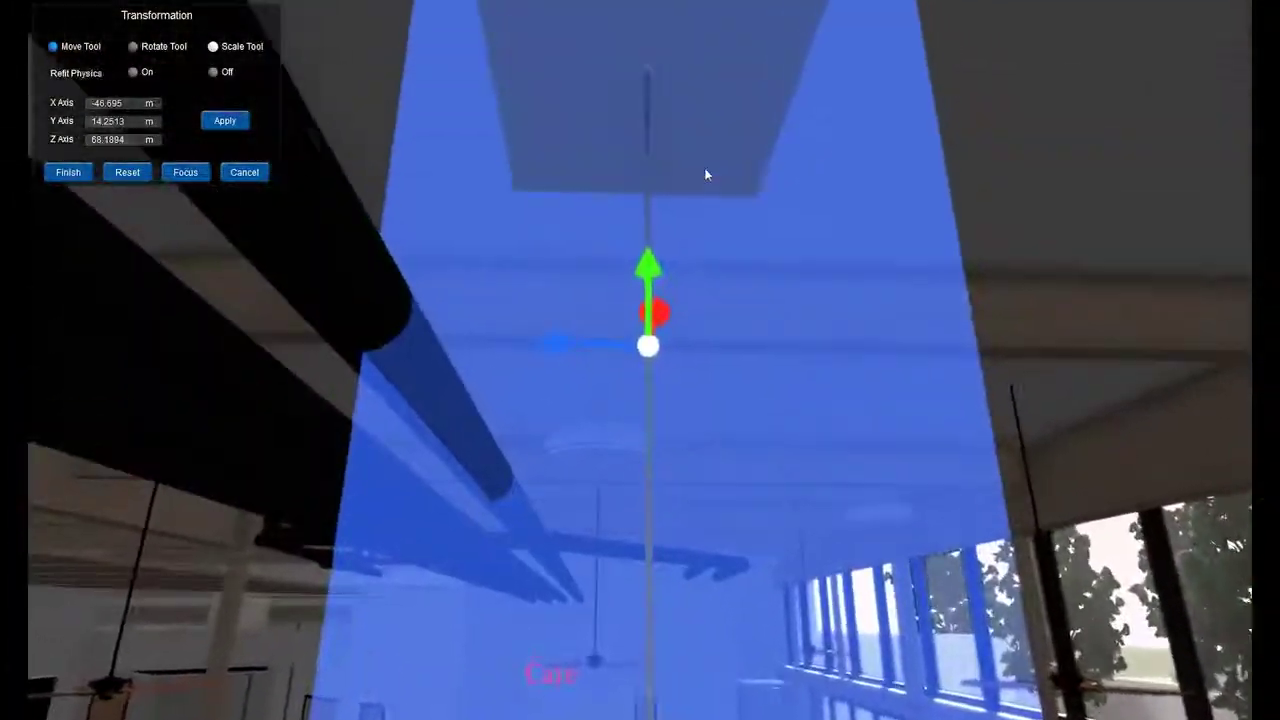
{"action": "left_click_drag", "start_coordinate": [705, 172], "coordinate": [709, 335]}
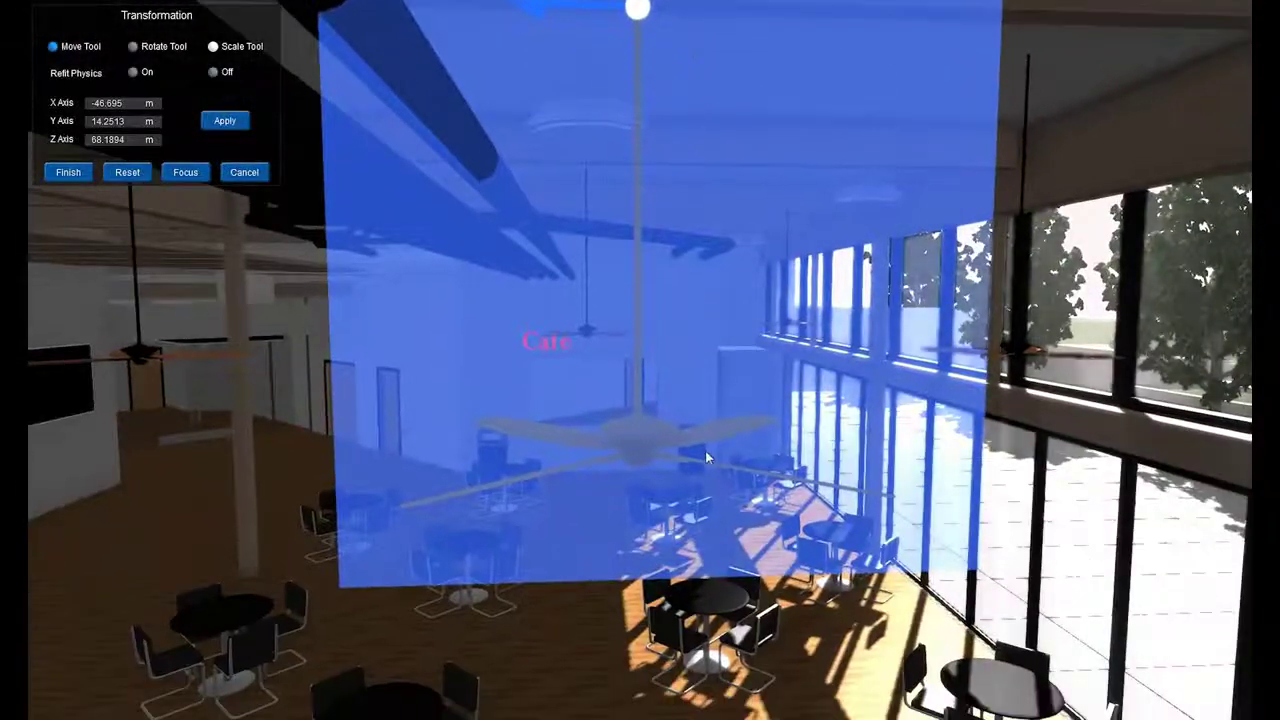
{"action": "left_click_drag", "start_coordinate": [705, 75], "coordinate": [717, 18]}
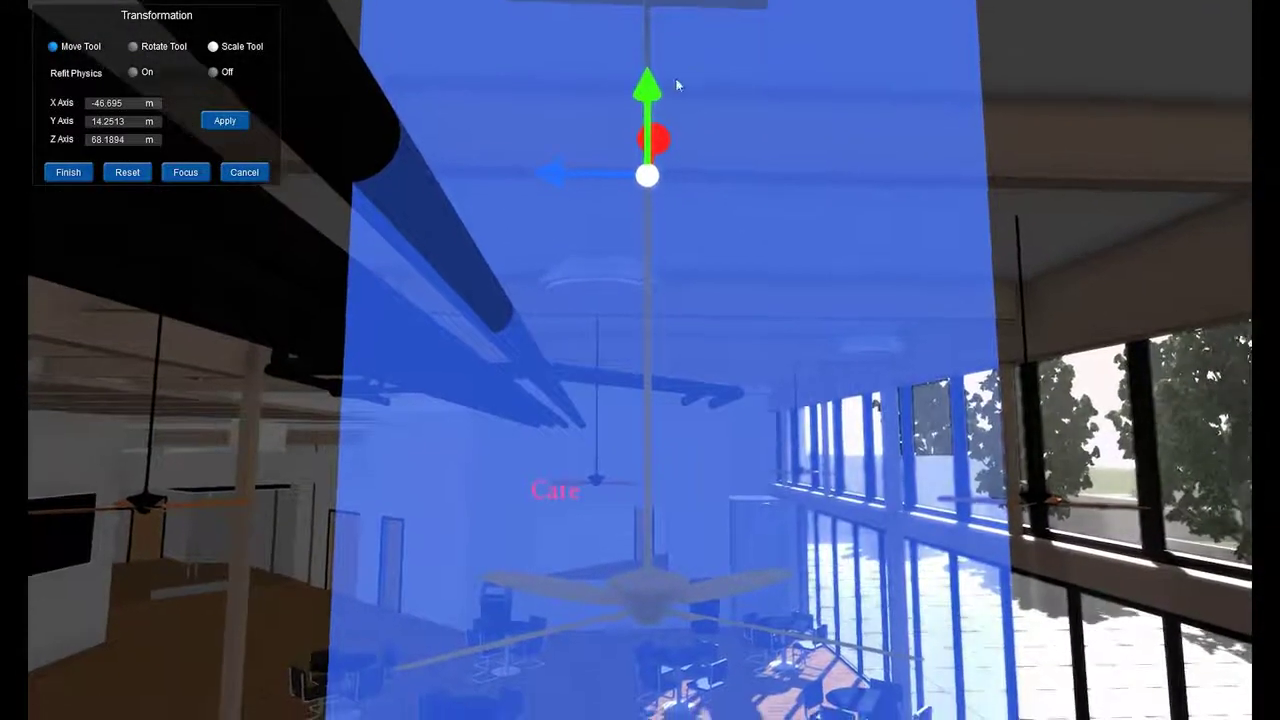
{"action": "left_click_drag", "start_coordinate": [650, 92], "coordinate": [650, 203]}
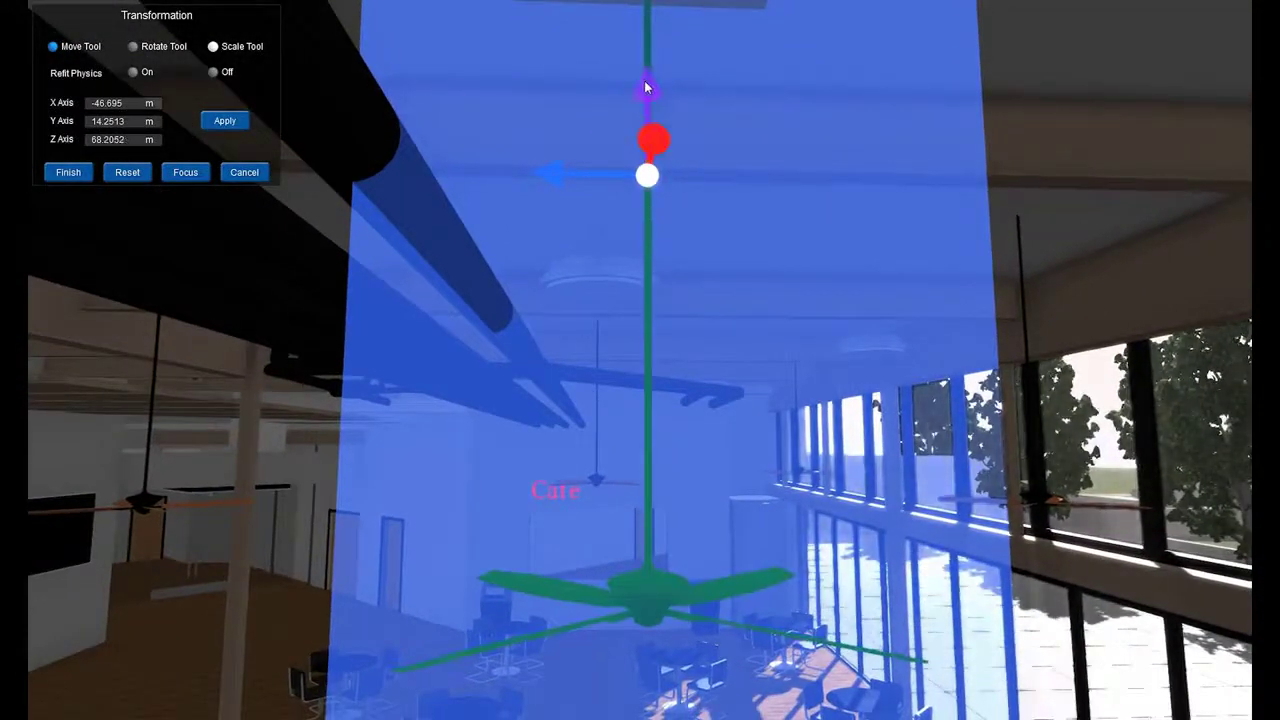
{"action": "left_click_drag", "start_coordinate": [644, 85], "coordinate": [648, 37]}
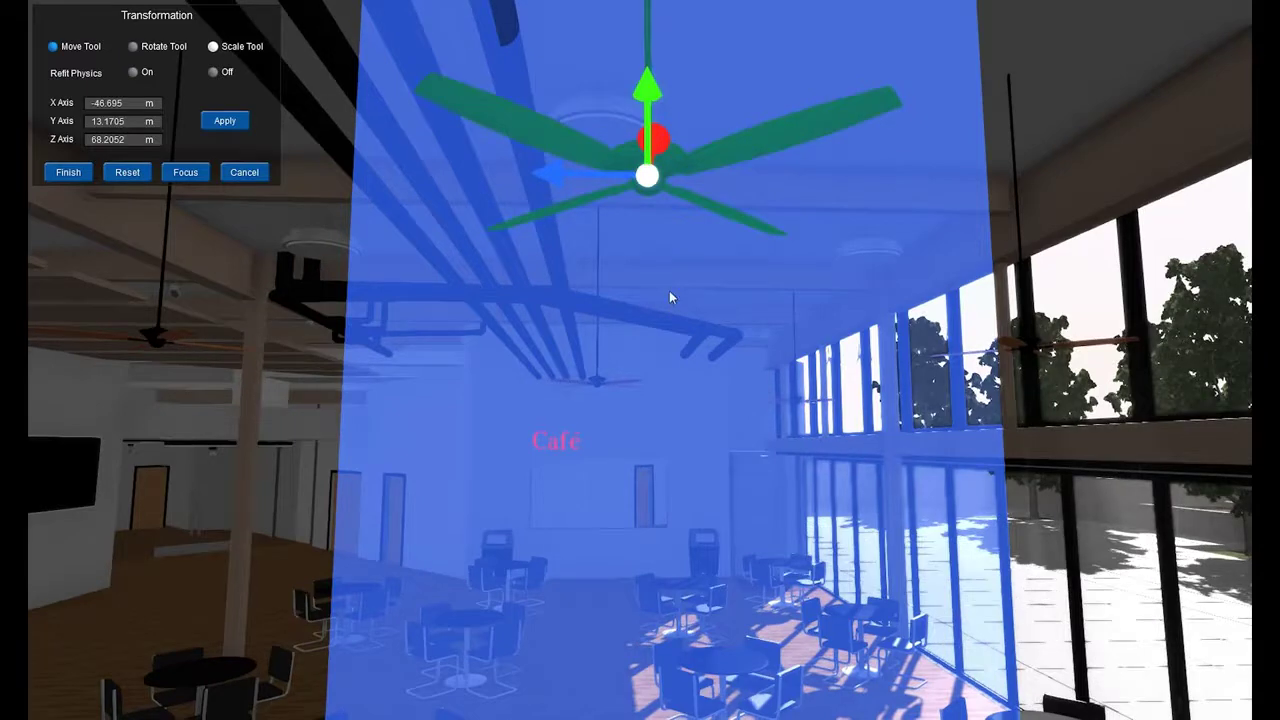
Step: Scale down the spin region's Y height to flatten it around the blades
{"action": "key", "text": "e"}
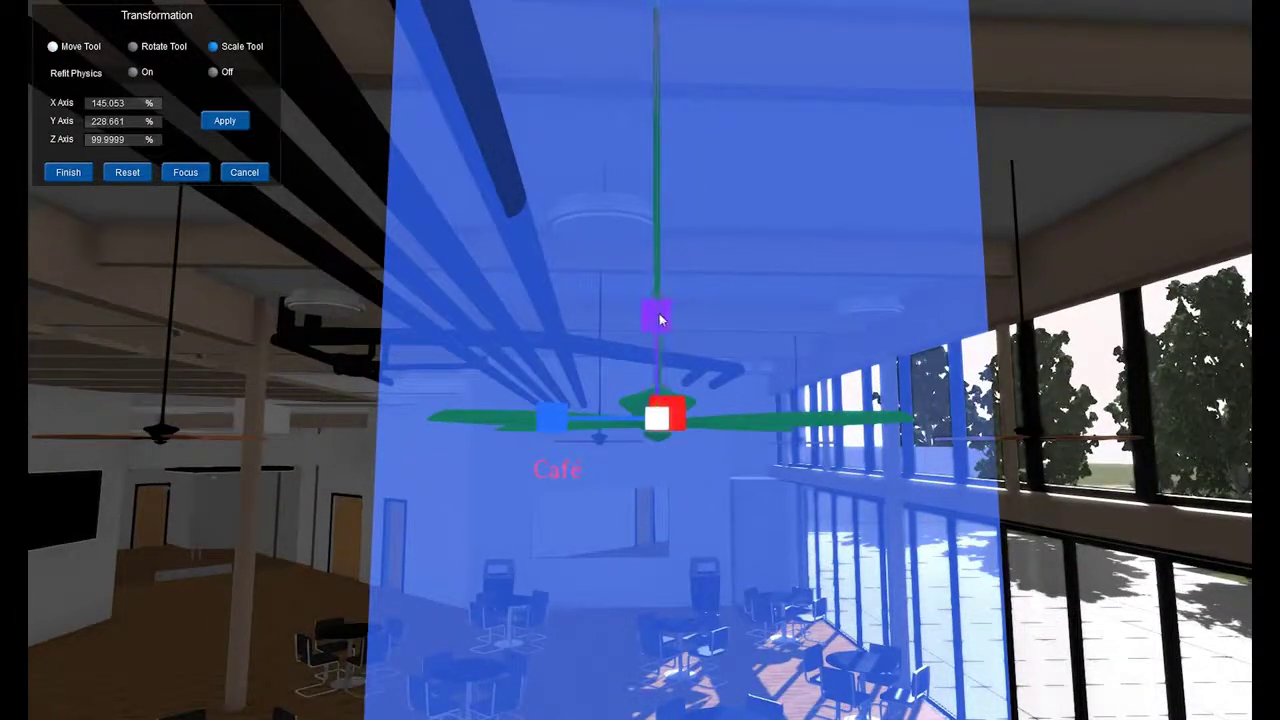
{"action": "left_click_drag", "start_coordinate": [659, 318], "coordinate": [659, 436]}
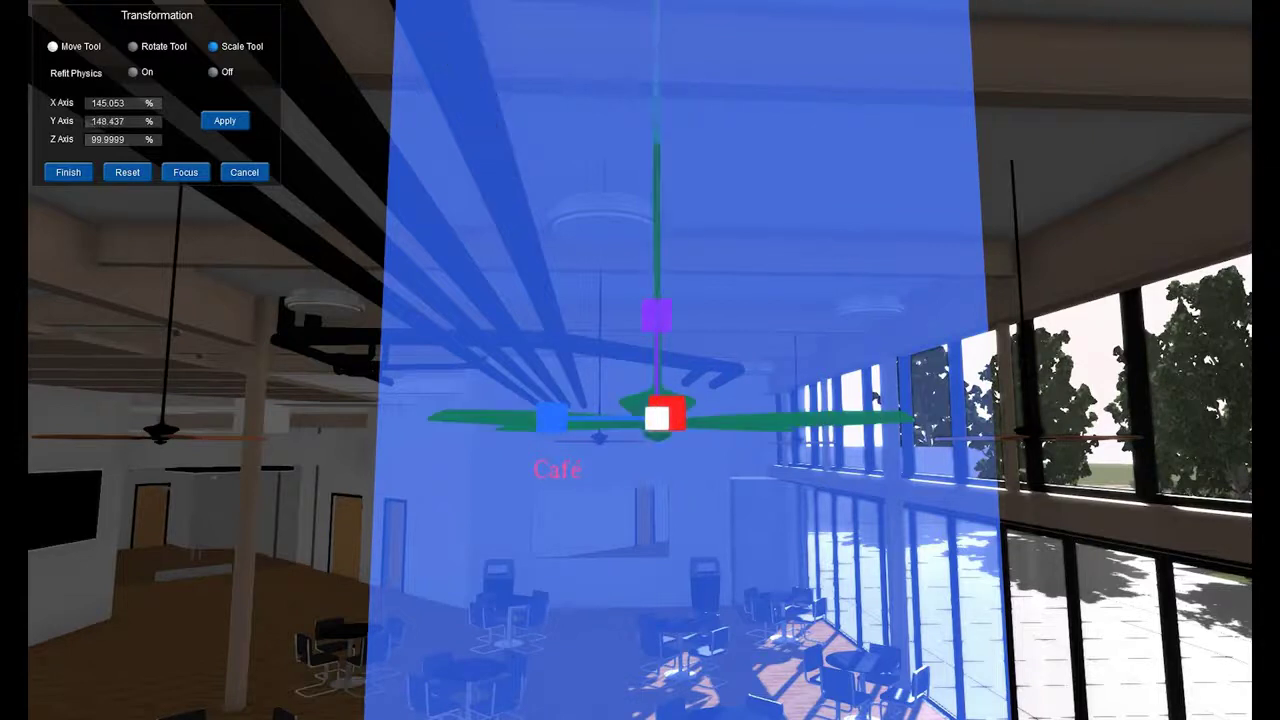
{"action": "left_click_drag", "start_coordinate": [659, 436], "coordinate": [659, 600]}
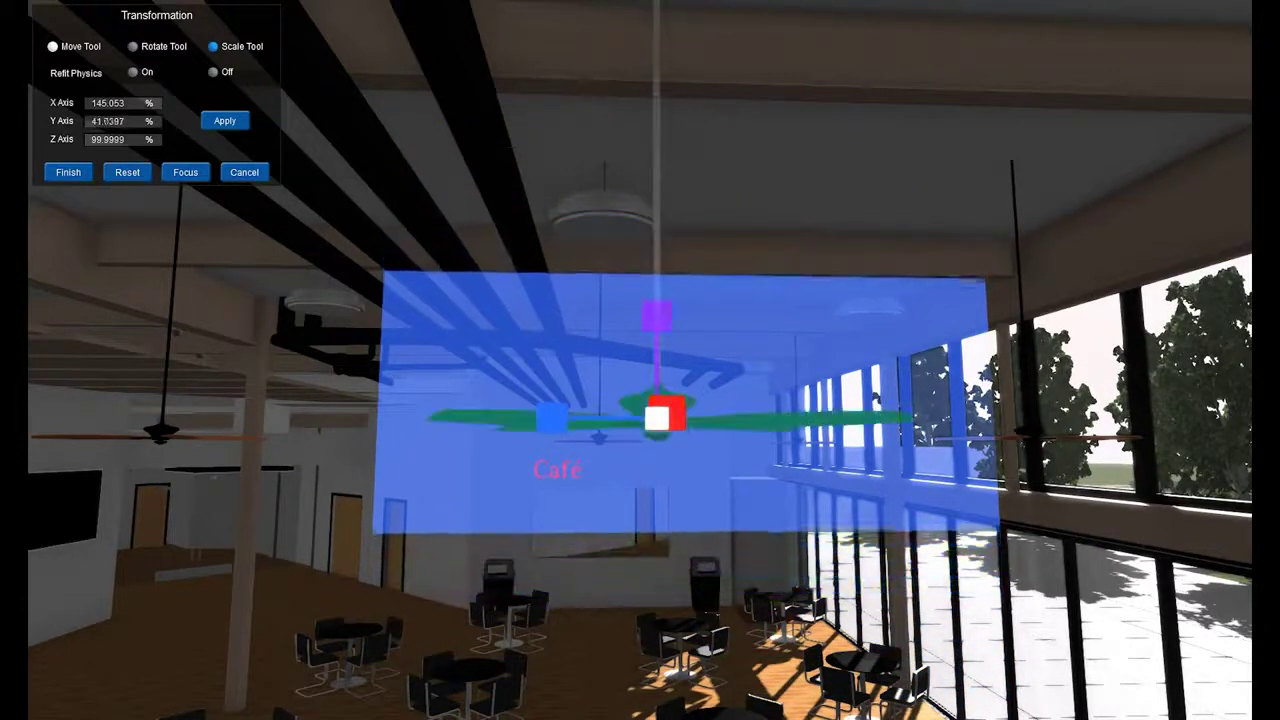
{"action": "left_click_drag", "start_coordinate": [659, 600], "coordinate": [659, 665]}
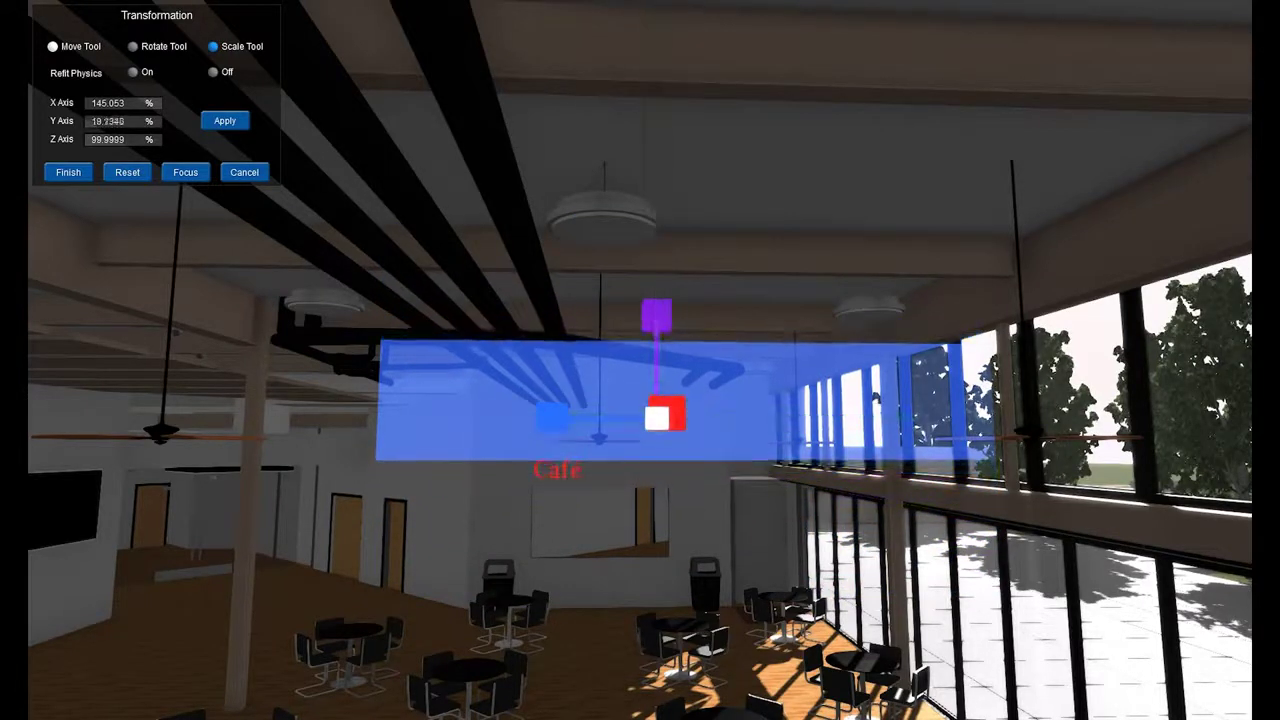
{"action": "left_click_drag", "start_coordinate": [659, 665], "coordinate": [659, 668]}
{"action": "left_click_drag", "start_coordinate": [786, 281], "coordinate": [716, 268]}
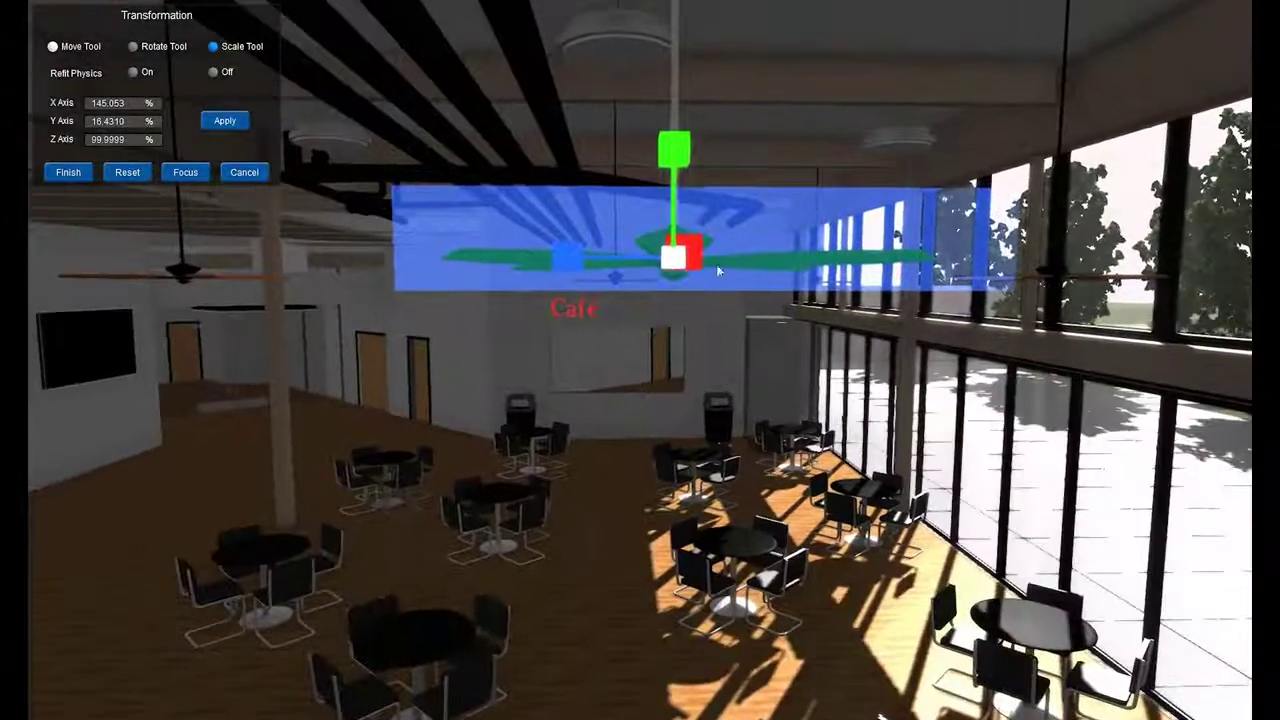
{"action": "left_click_drag", "start_coordinate": [652, 166], "coordinate": [686, 286]}
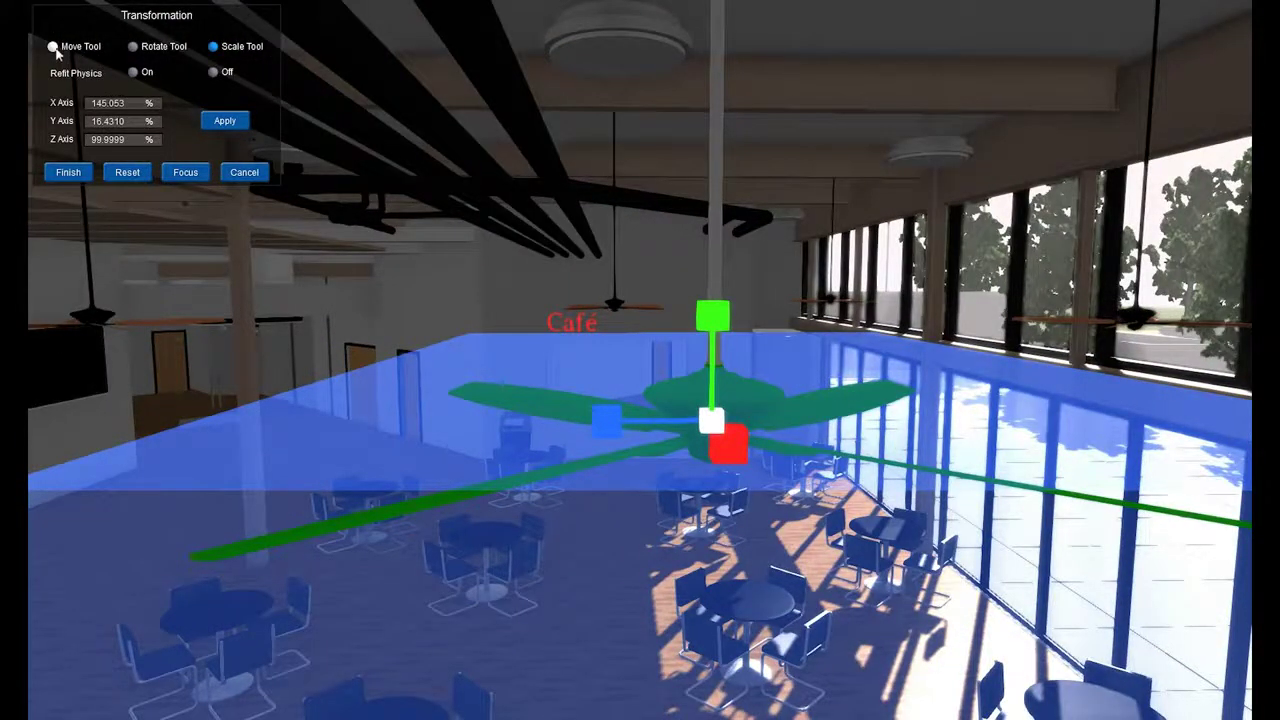
Step: Move the spin axis to blade-hub height at 13.1002 m and check it from several angles
{"action": "left_click", "coordinate": [54, 47]}
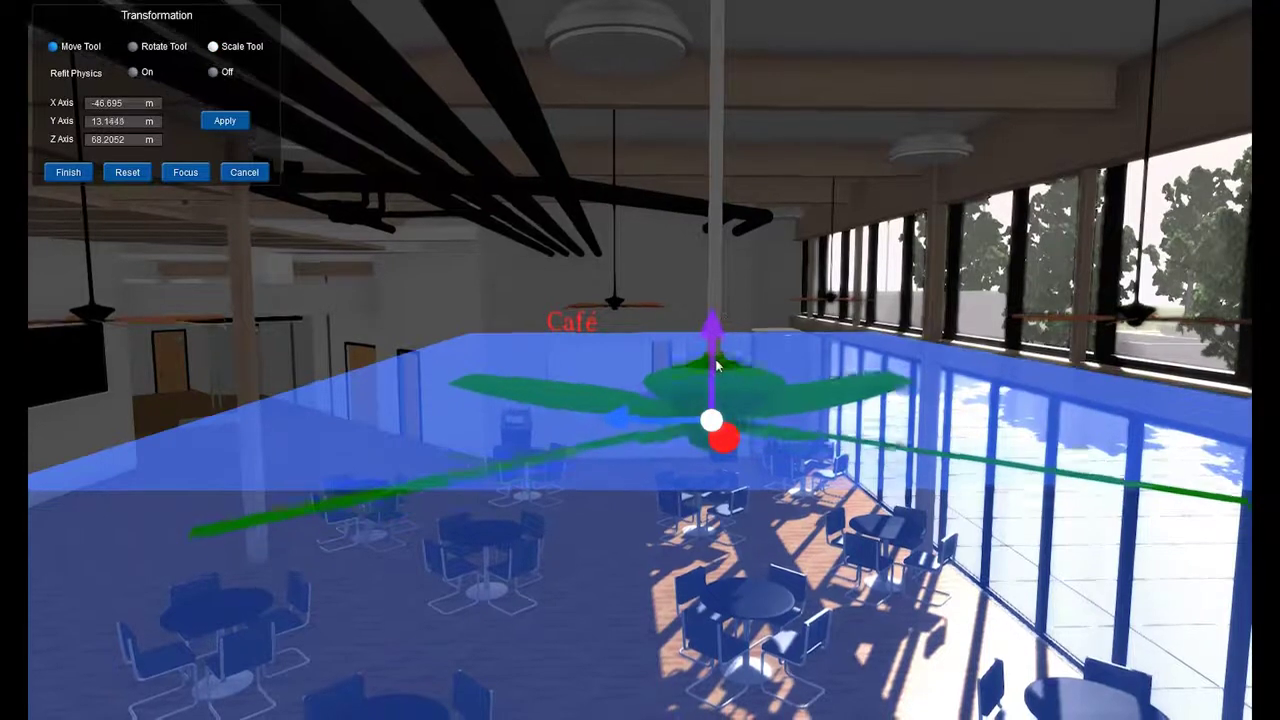
{"action": "left_click_drag", "start_coordinate": [716, 335], "coordinate": [716, 446]}
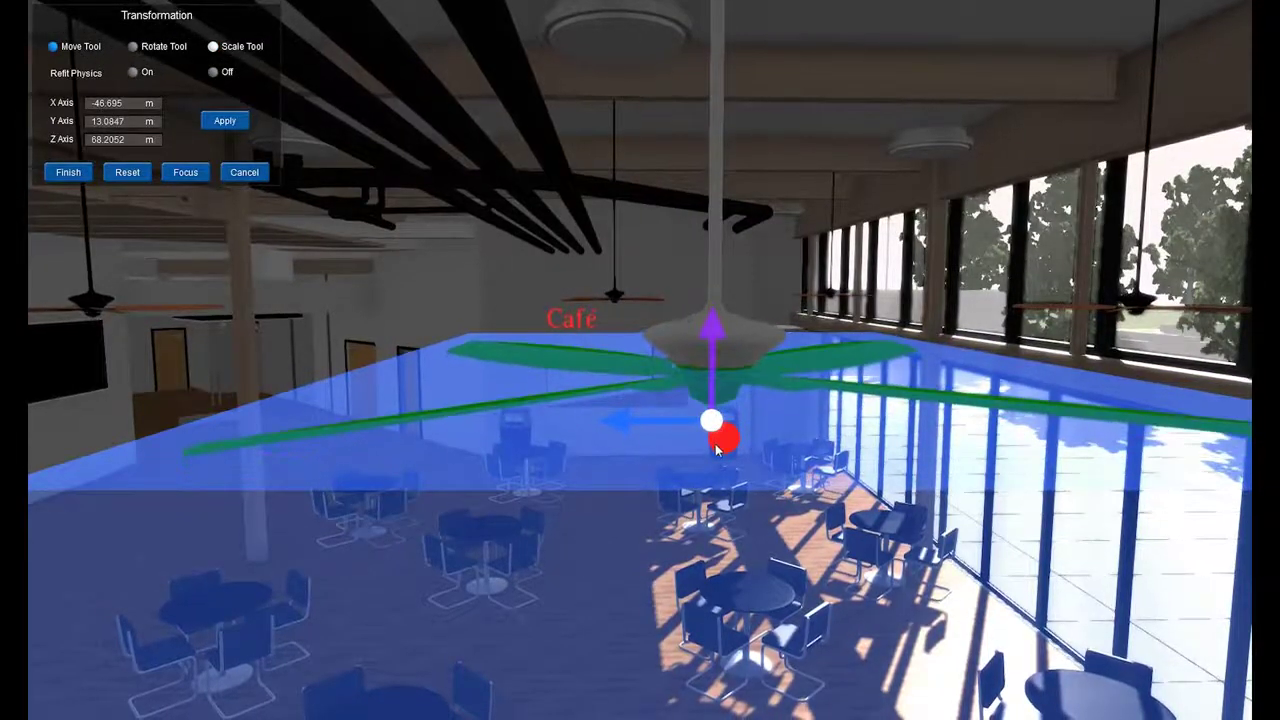
{"action": "left_click_drag", "start_coordinate": [716, 446], "coordinate": [716, 425]}
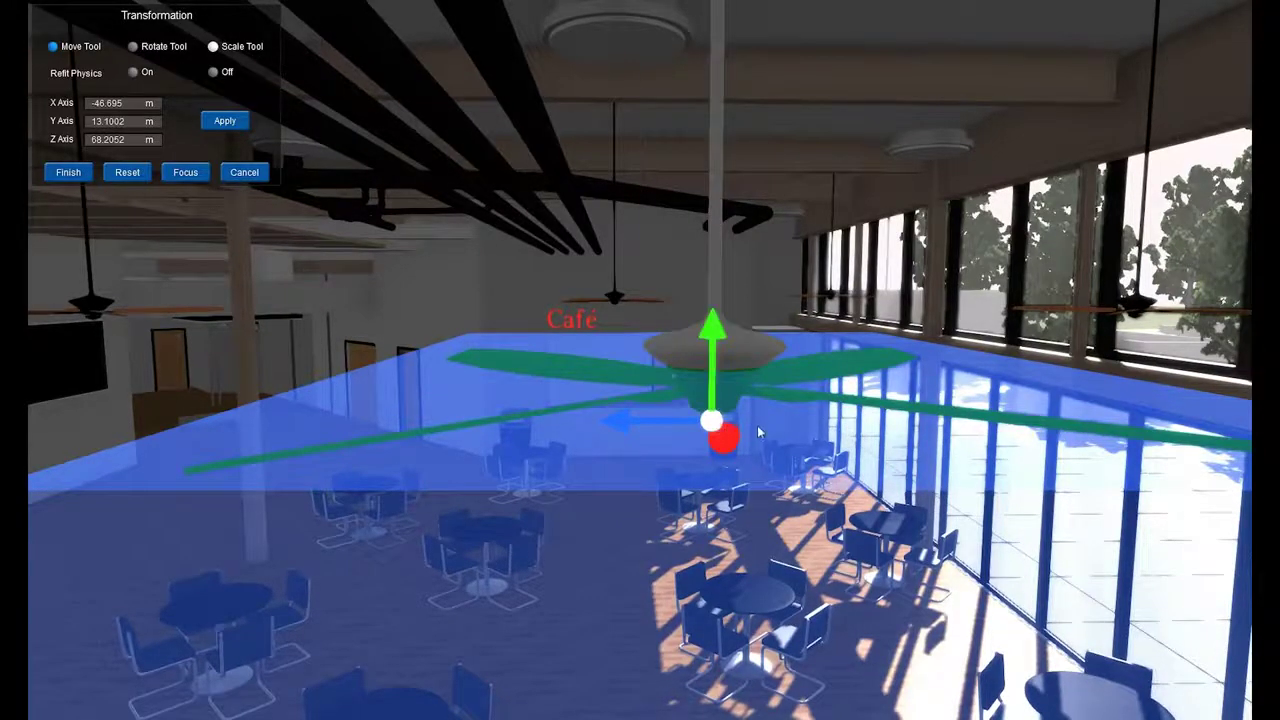
{"action": "key", "text": "q"}
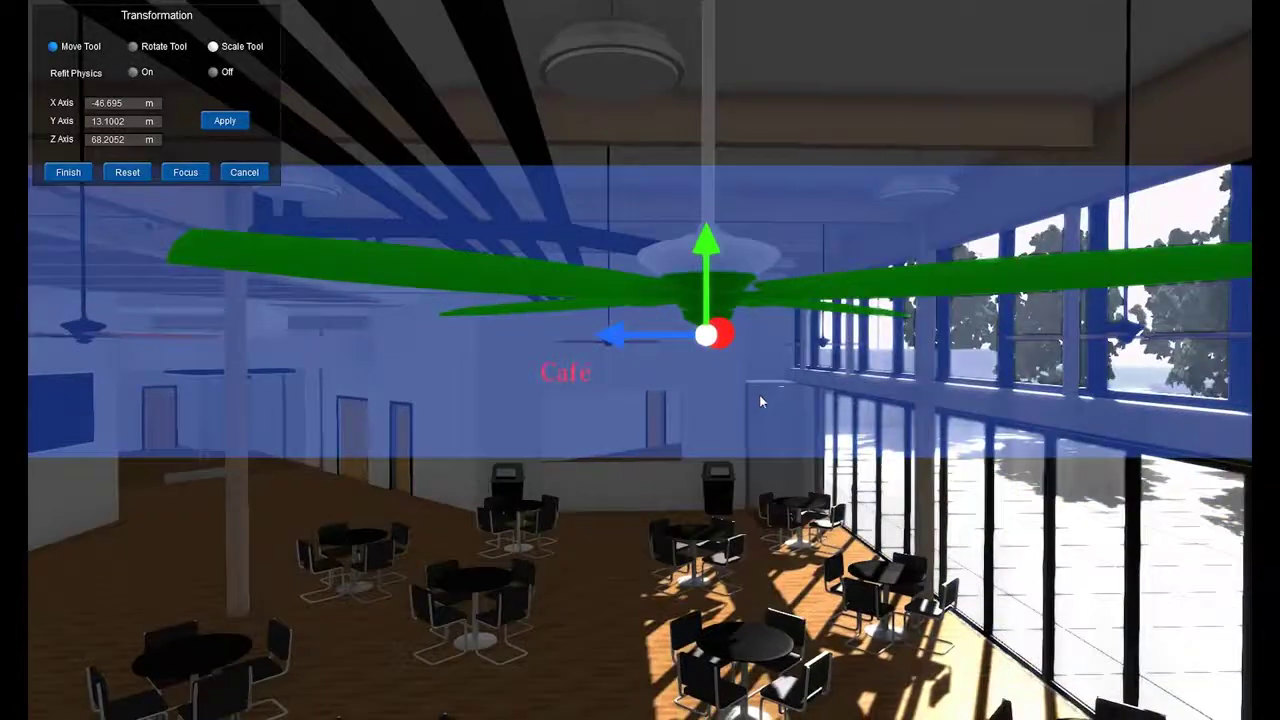
{"action": "key", "text": "e"}
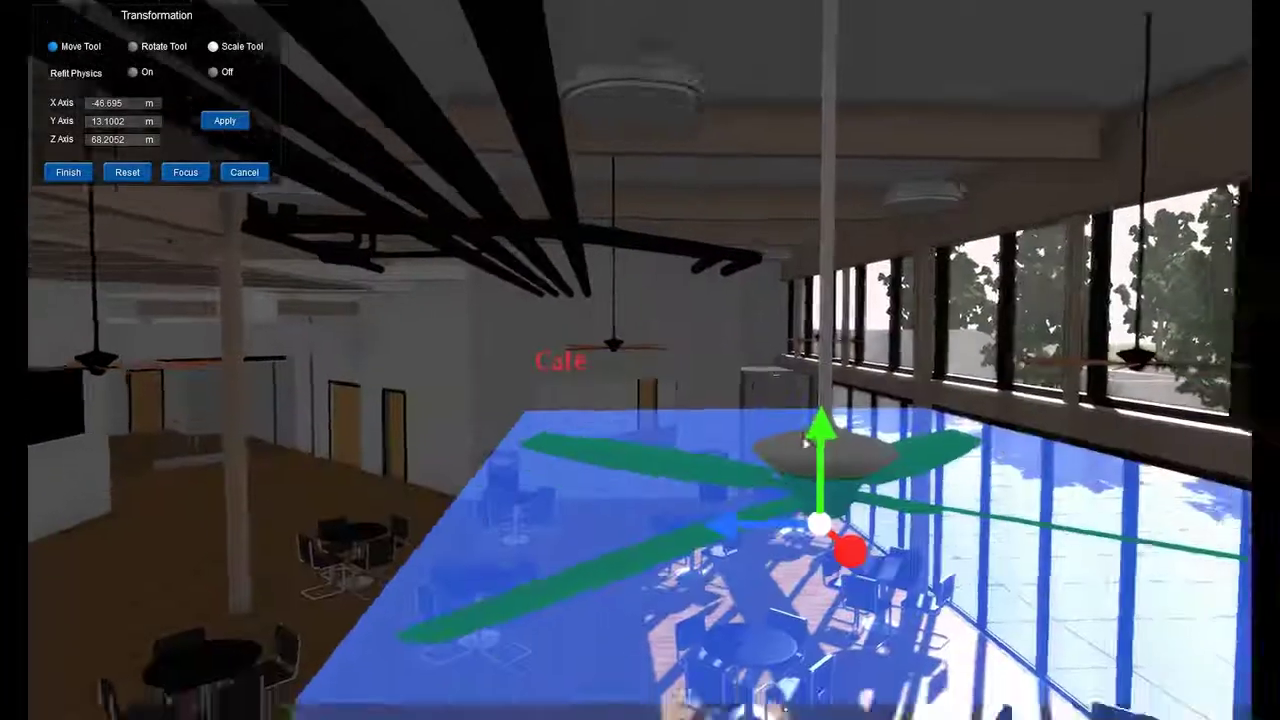
{"action": "right_click_drag", "start_coordinate": [805, 440], "coordinate": [887, 519]}
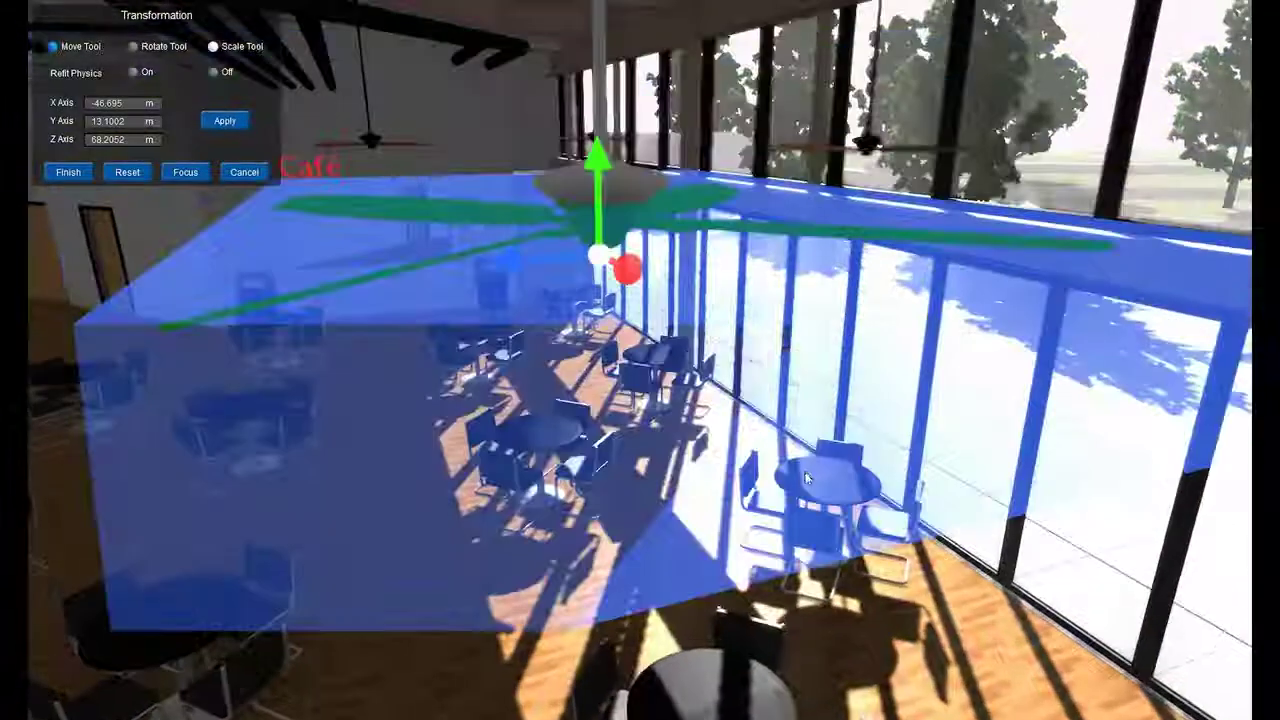
{"action": "scroll", "coordinate": [803, 487], "scroll_direction": "down", "scroll_amount": 3}
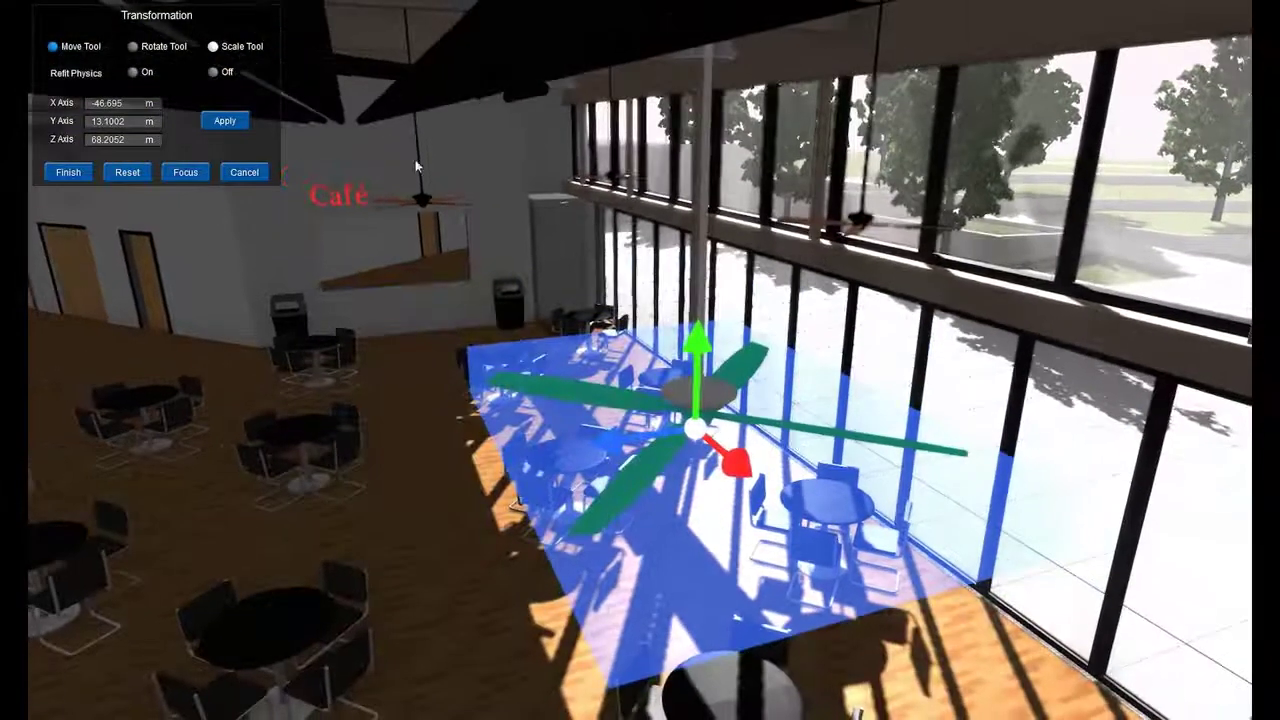
Step: Preview the fan spinning, trying 0.3 to 4.0 rps before settling on 1.0 rps
{"action": "left_click", "coordinate": [57, 175]}
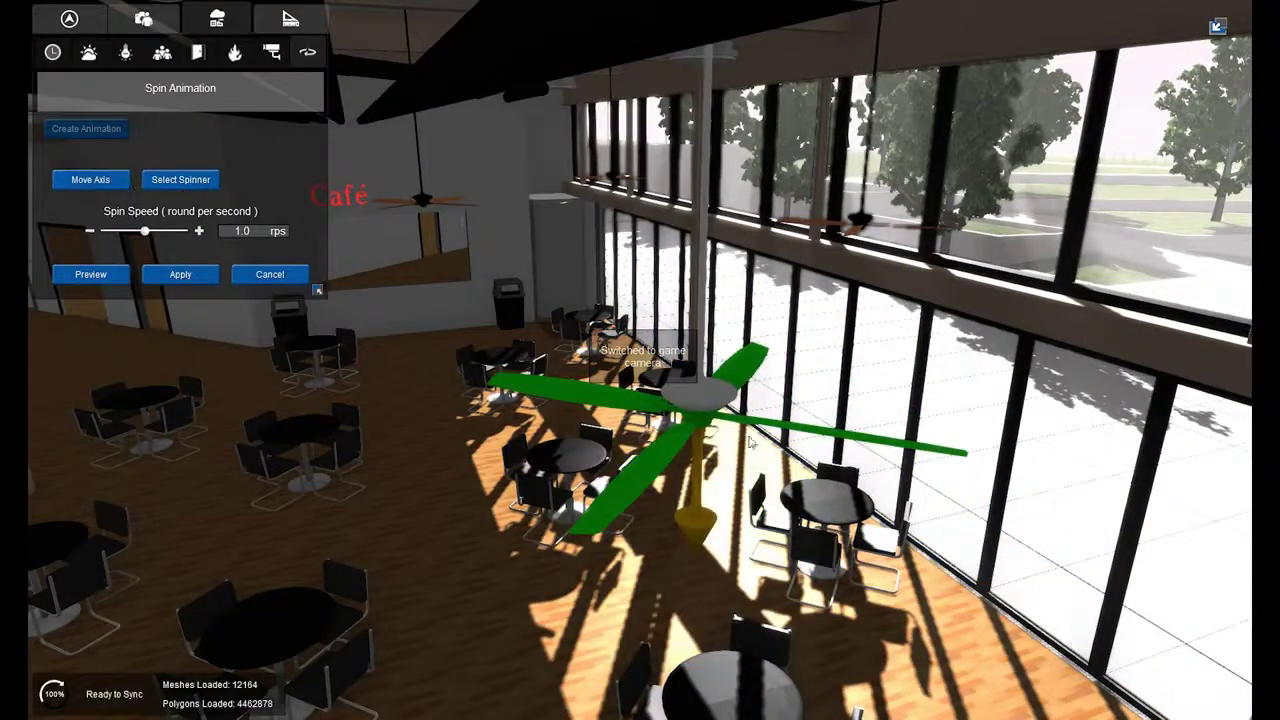
{"action": "left_click", "coordinate": [80, 276]}
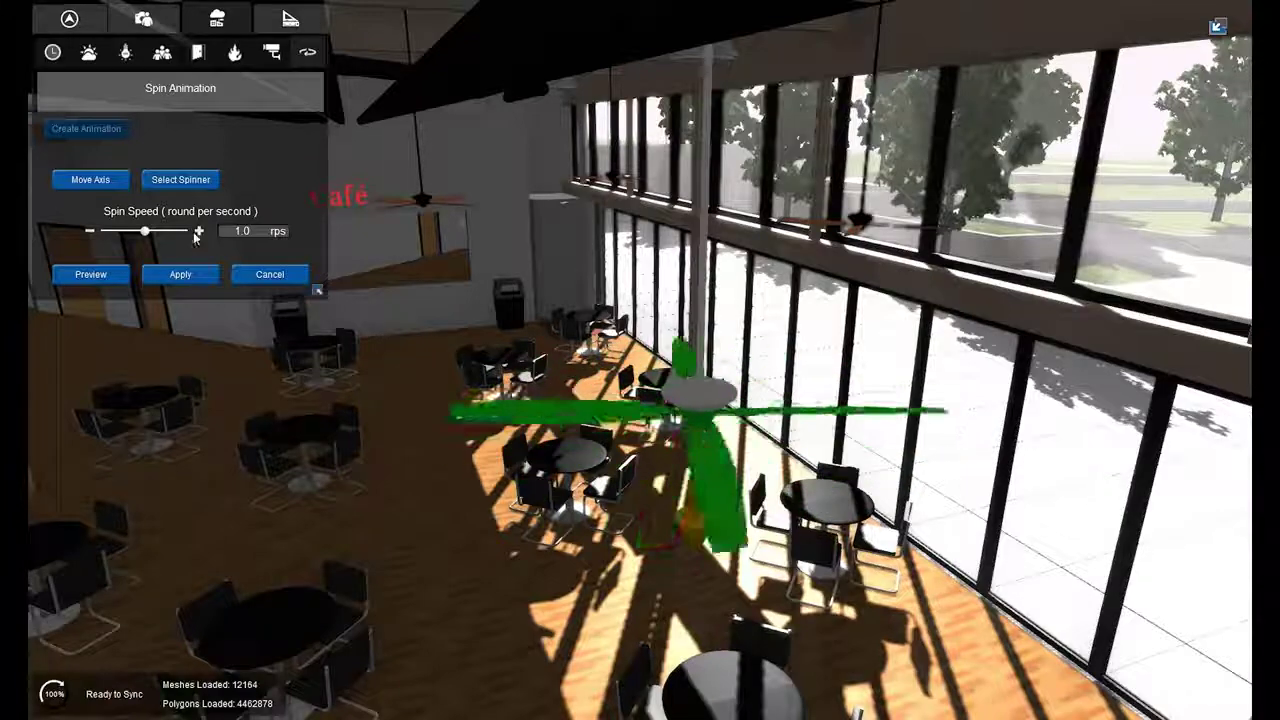
{"action": "left_click", "coordinate": [198, 232]}
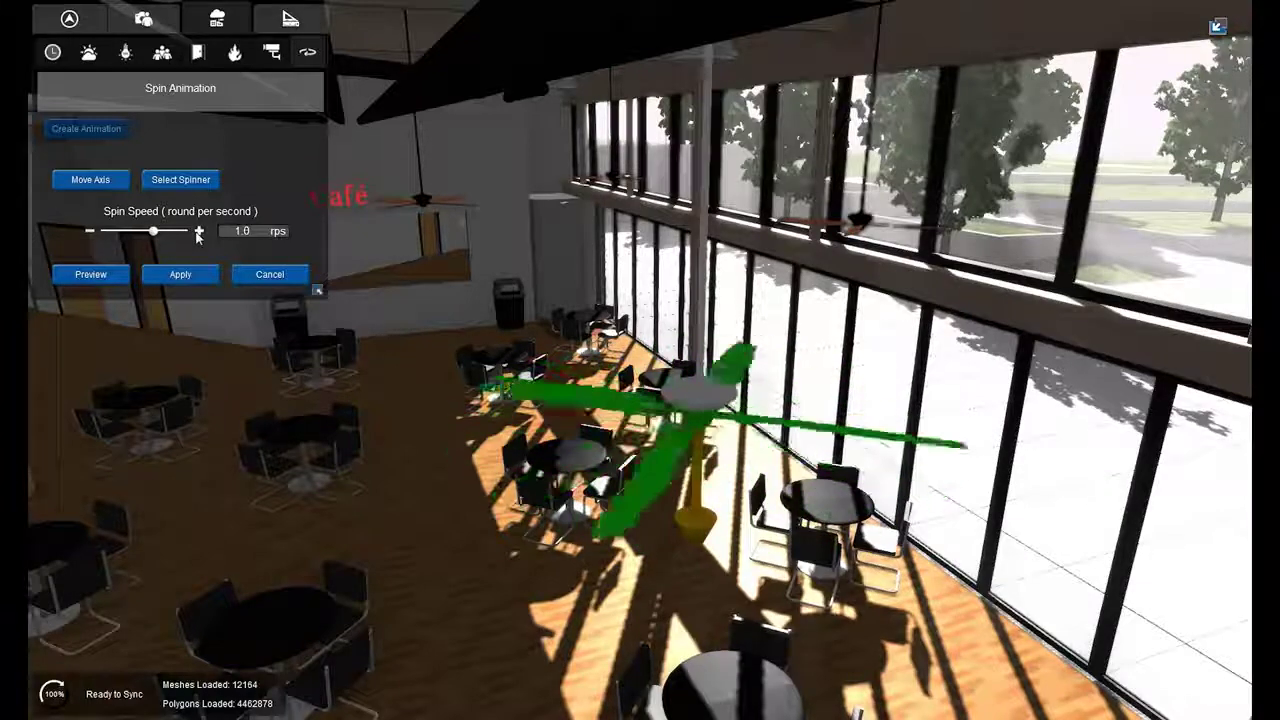
{"action": "left_click", "coordinate": [198, 232]}
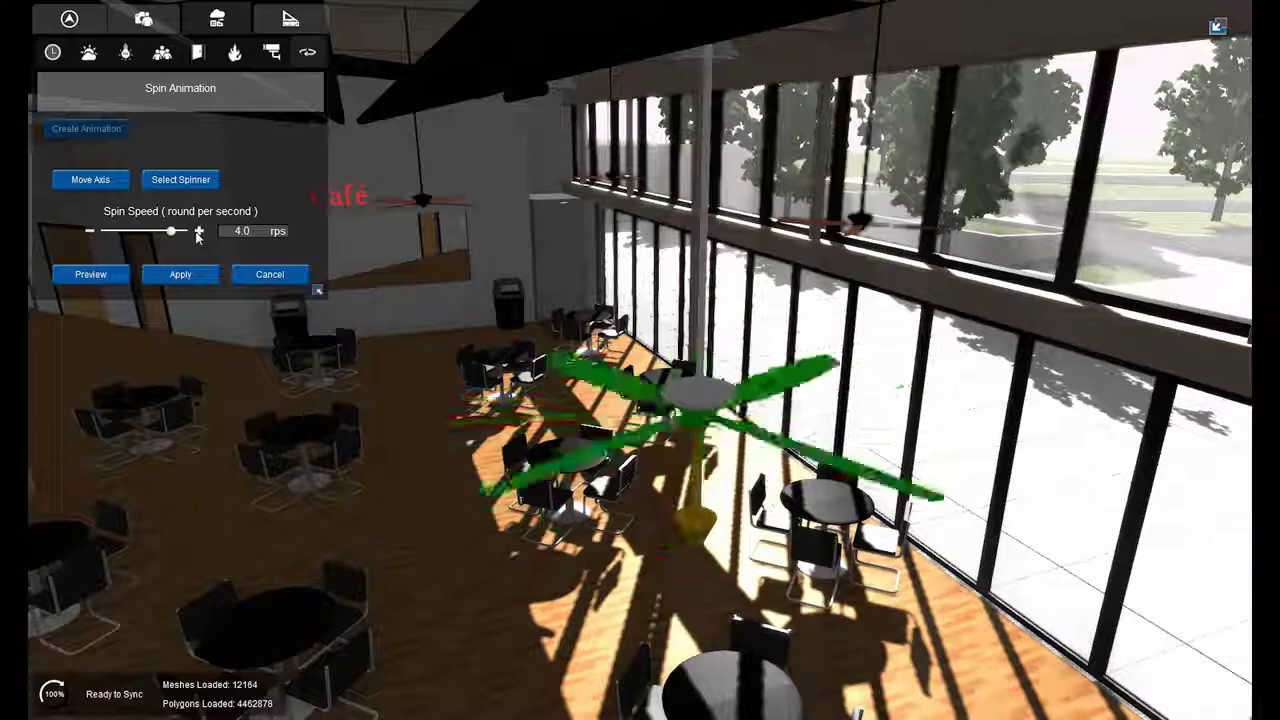
{"action": "left_click", "coordinate": [89, 232]}
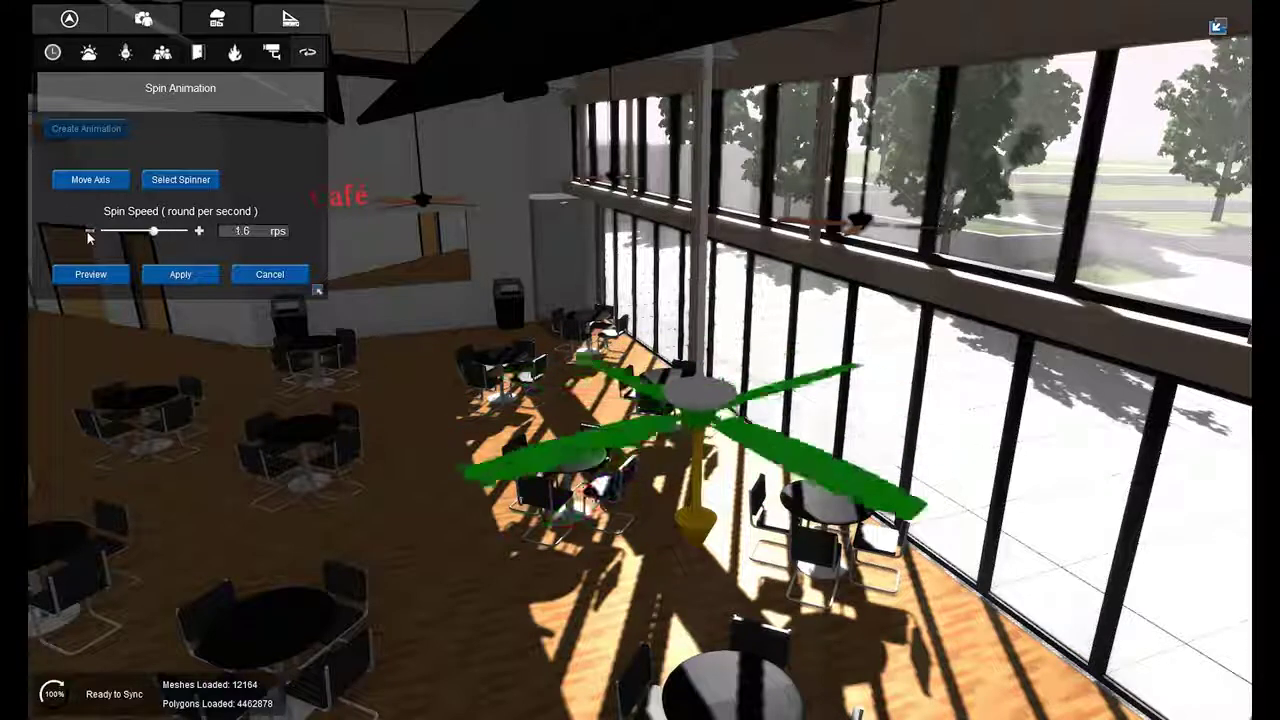
{"action": "left_click", "coordinate": [89, 232]}
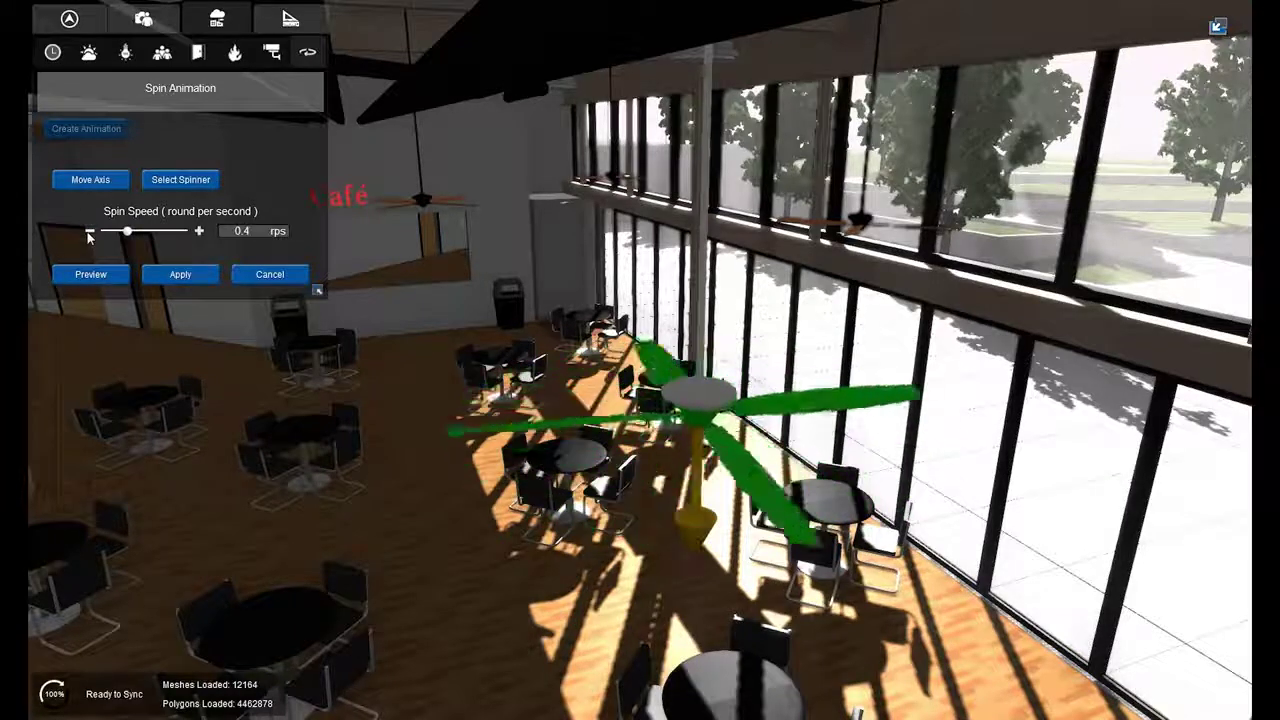
{"action": "left_click", "coordinate": [199, 232]}
{"action": "left_click", "coordinate": [200, 232]}
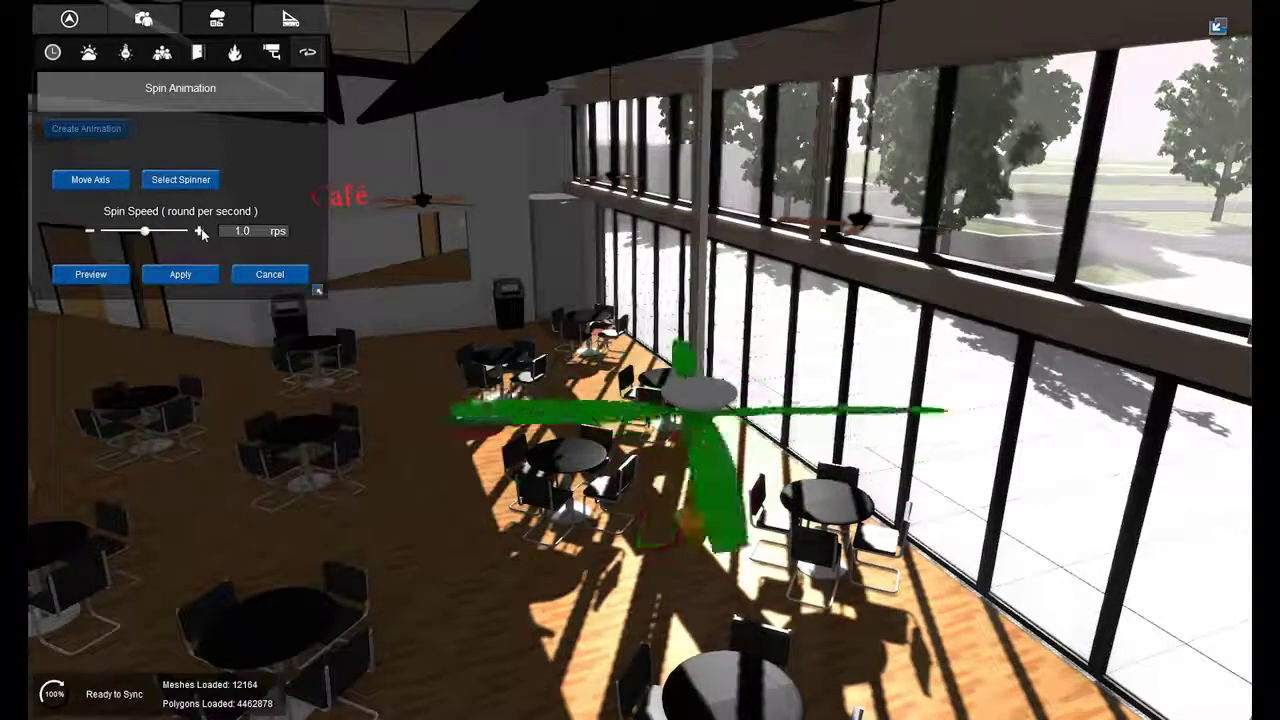
{"action": "left_click_drag", "start_coordinate": [770, 460], "coordinate": [774, 509]}
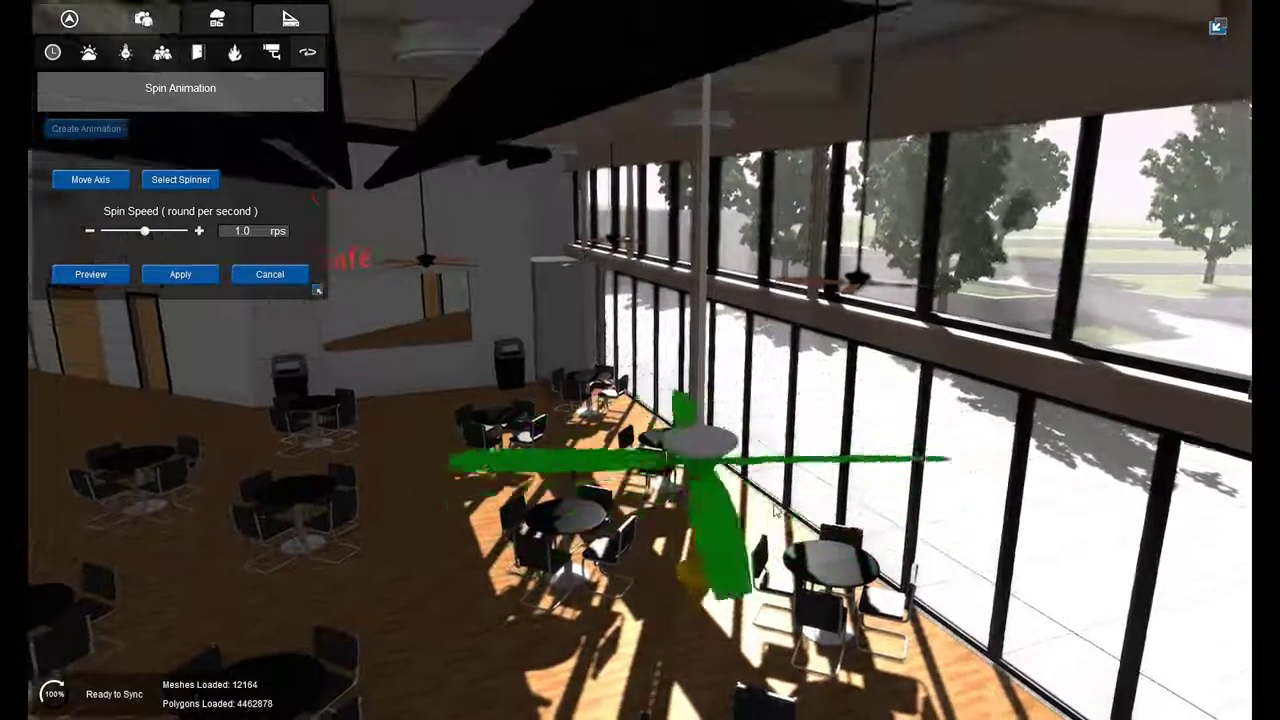
Step: Apply the 1.0 rps spin to all fans, then select the Fan_4_Blade fan by the windows
{"action": "left_click", "coordinate": [178, 277]}
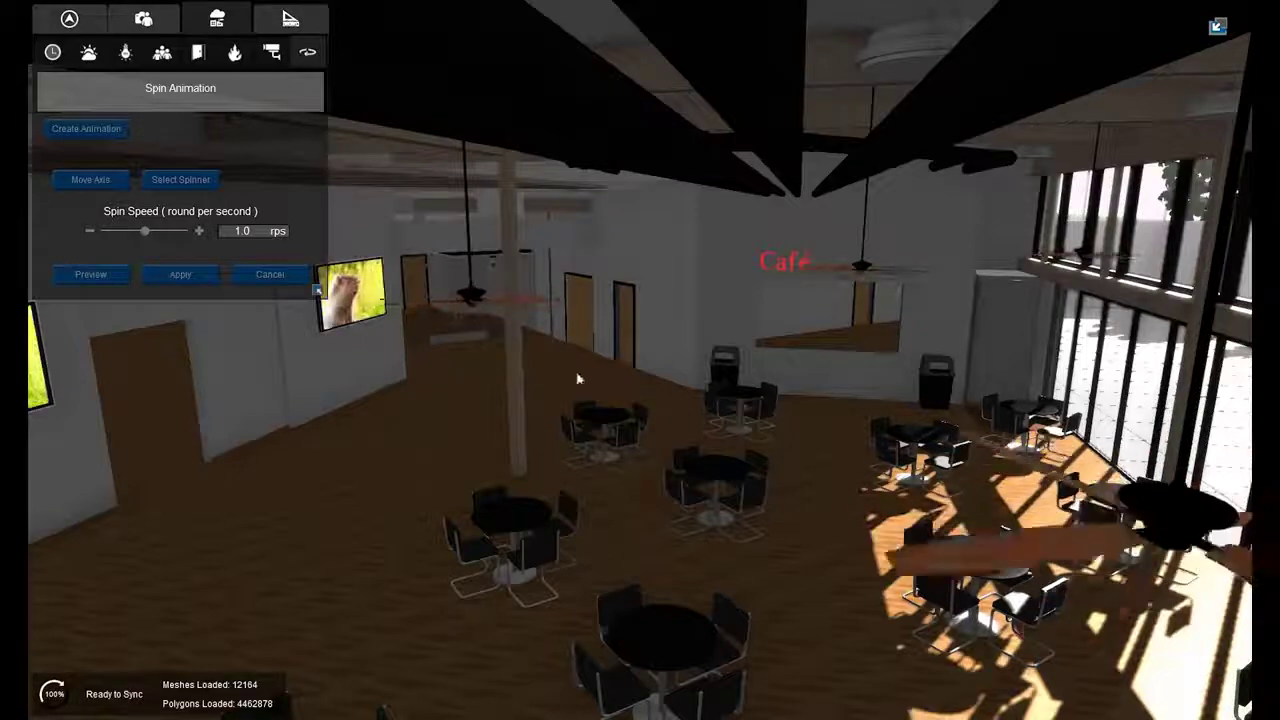
{"action": "mouse_move", "coordinate": [470, 300]}
{"action": "left_mouse_down"}
{"action": "mouse_move", "coordinate": [703, 397]}
{"action": "mouse_move", "coordinate": [752, 394]}
{"action": "left_mouse_up"}
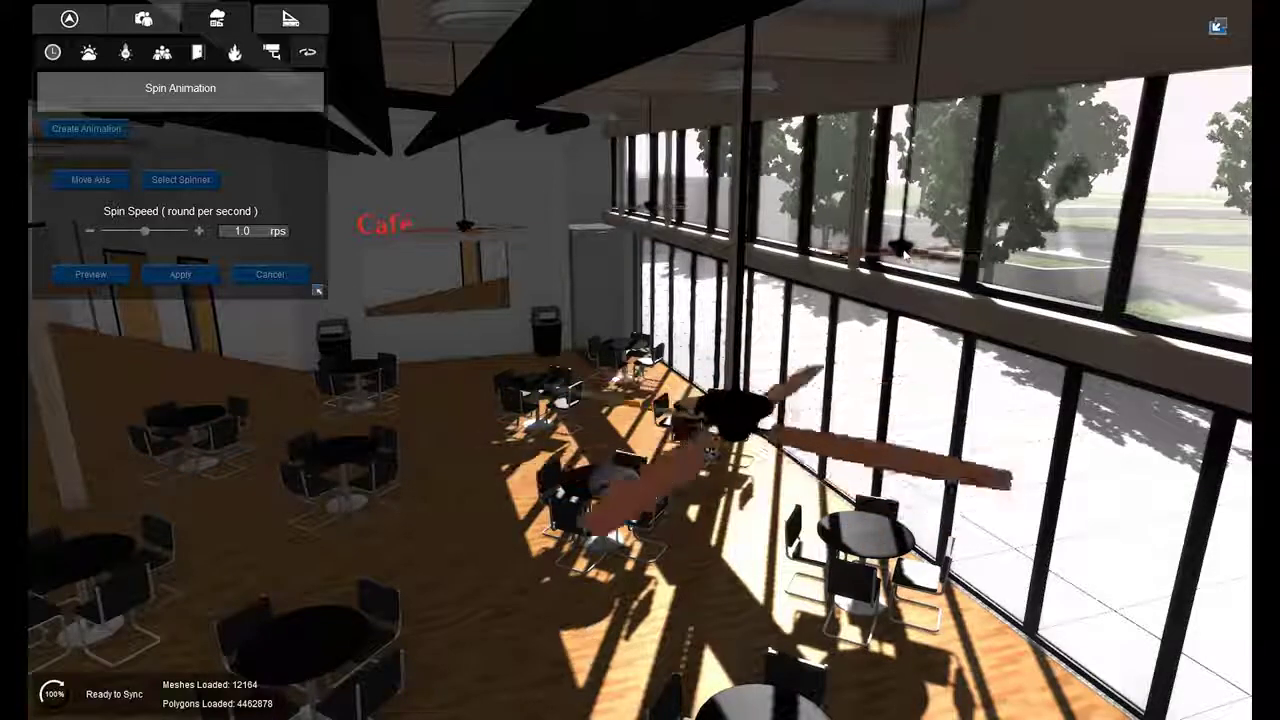
{"action": "left_click", "coordinate": [902, 255]}
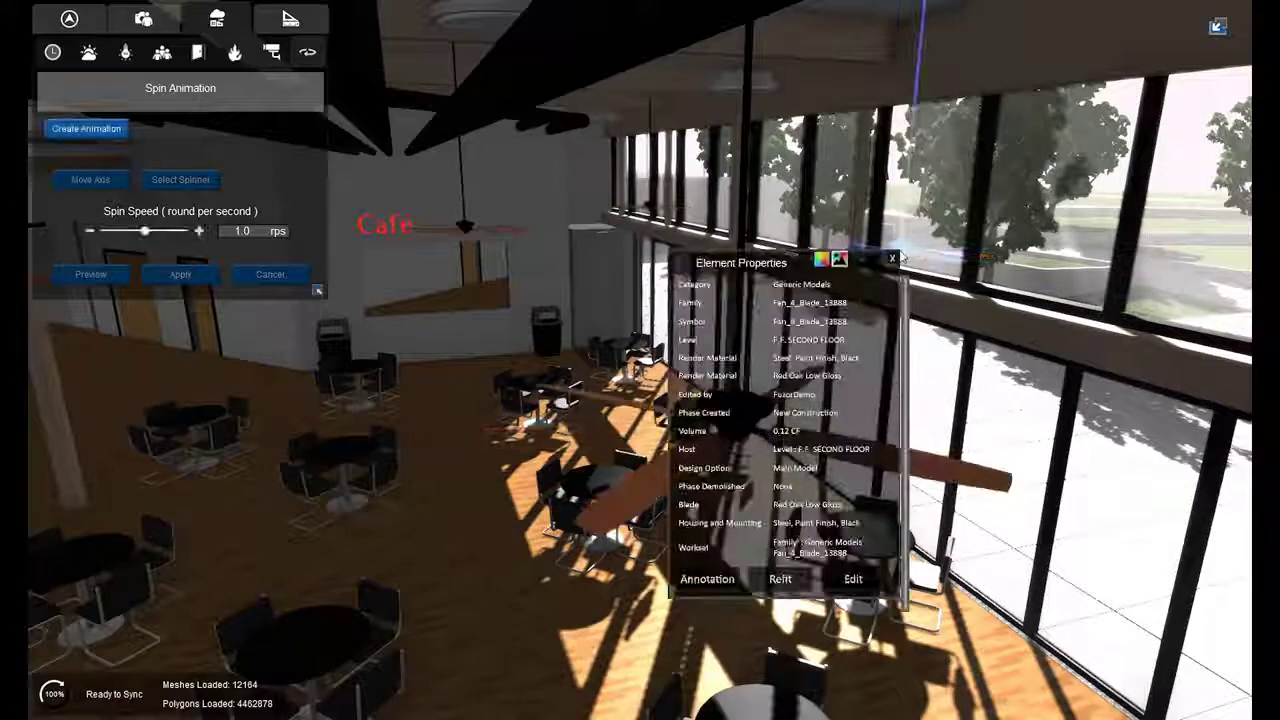
Step: Slow only the window-side fan to 0.3 rps and apply it
{"action": "left_click", "coordinate": [199, 231]}
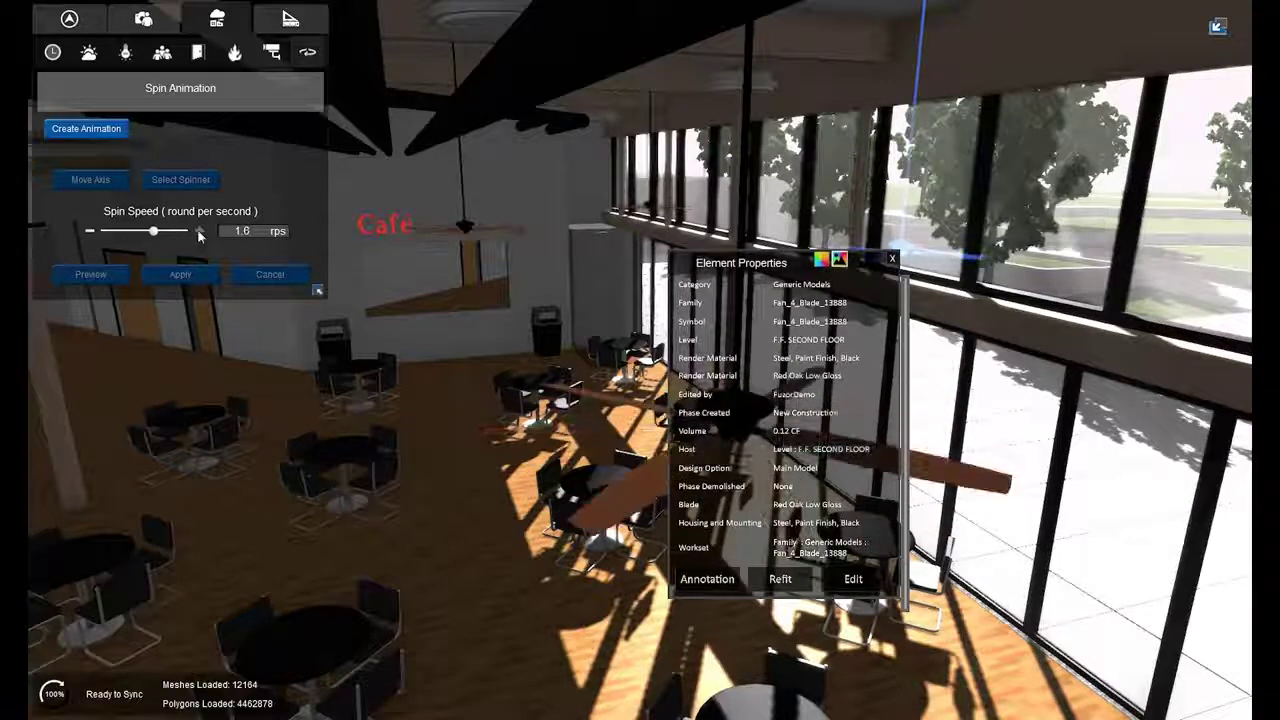
{"action": "left_click", "coordinate": [199, 231]}
{"action": "left_click", "coordinate": [118, 233]}
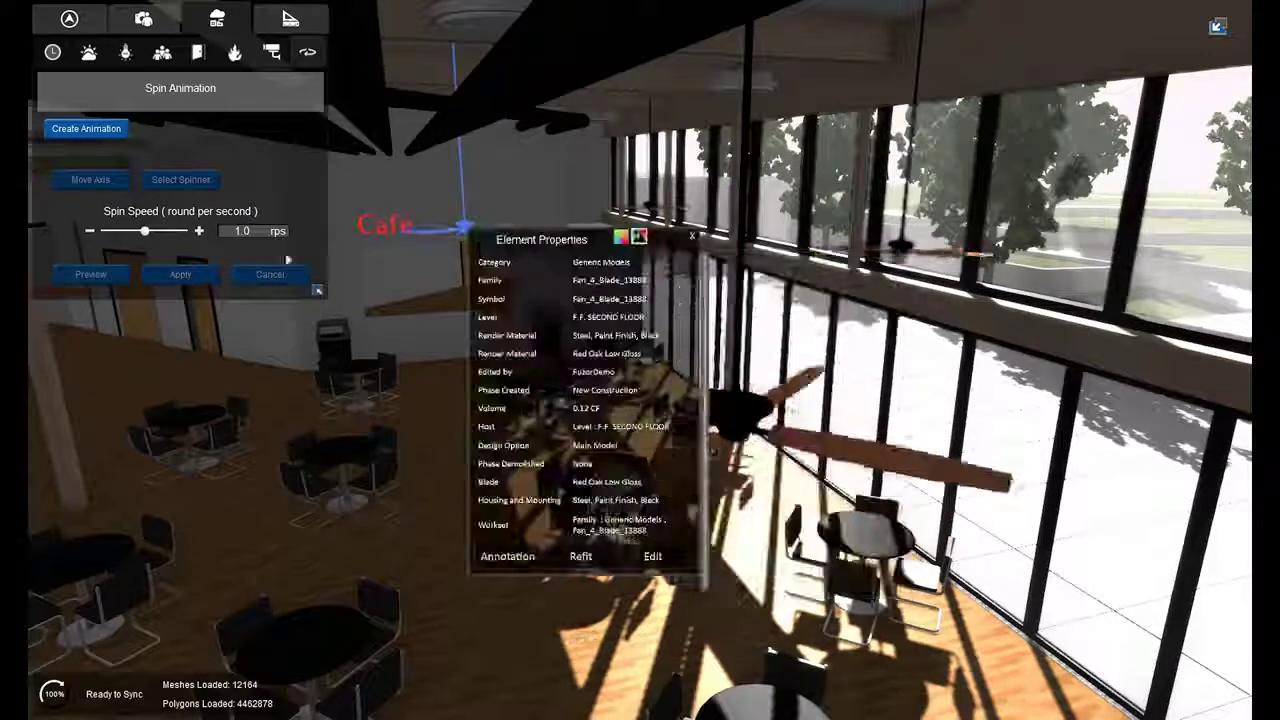
{"action": "left_click", "coordinate": [89, 231]}
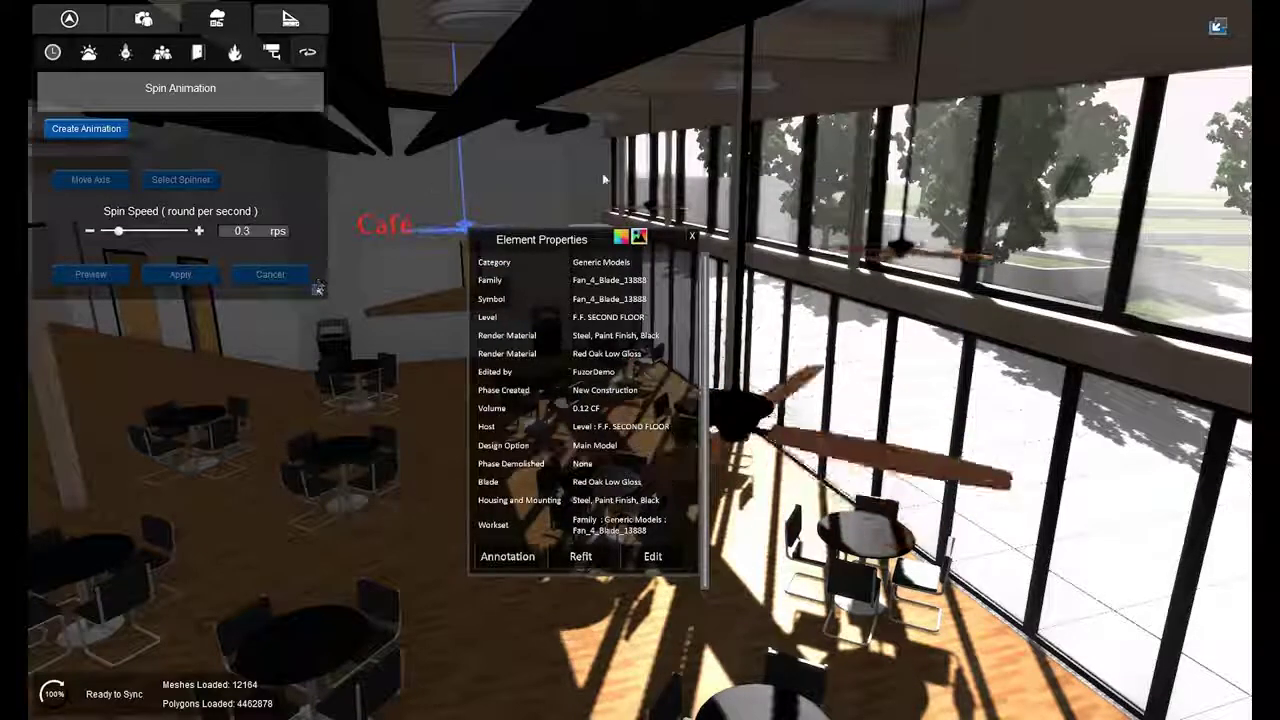
{"action": "left_click", "coordinate": [668, 208]}
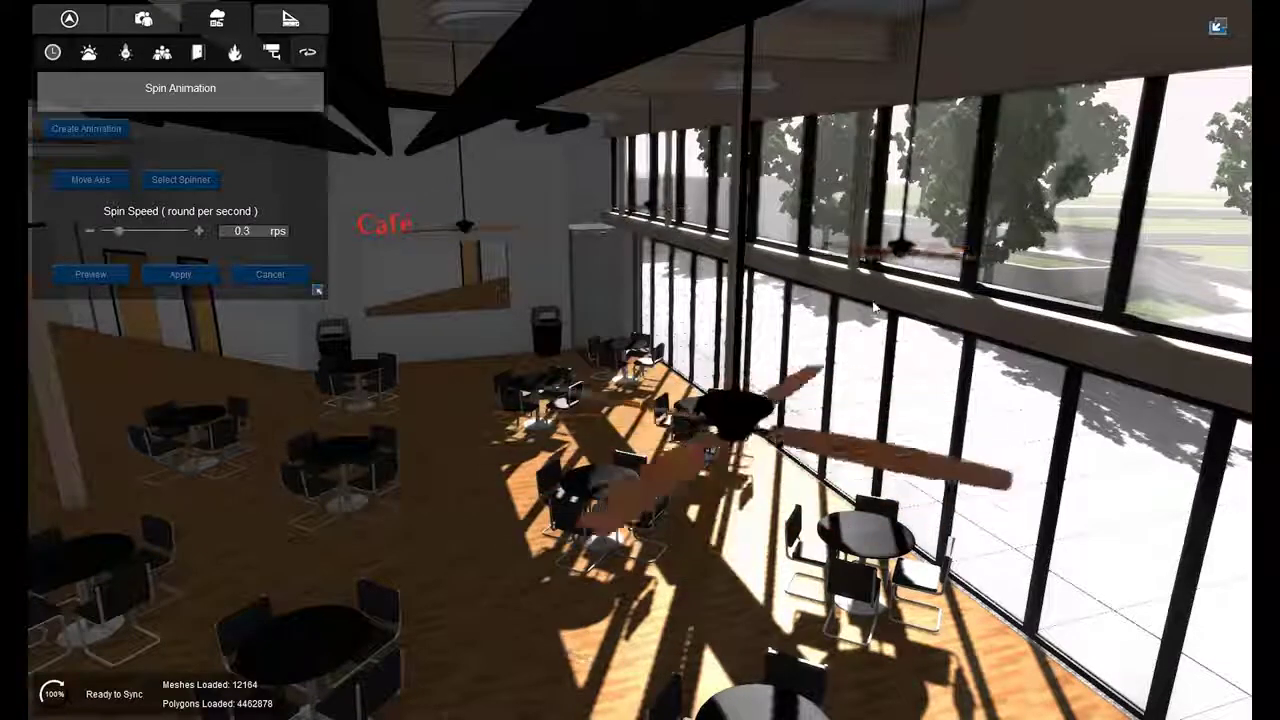
{"action": "scroll", "coordinate": [423, 197], "scroll_direction": "up", "scroll_amount": 2}
{"action": "scroll", "coordinate": [423, 197], "scroll_direction": "up", "scroll_amount": 1}
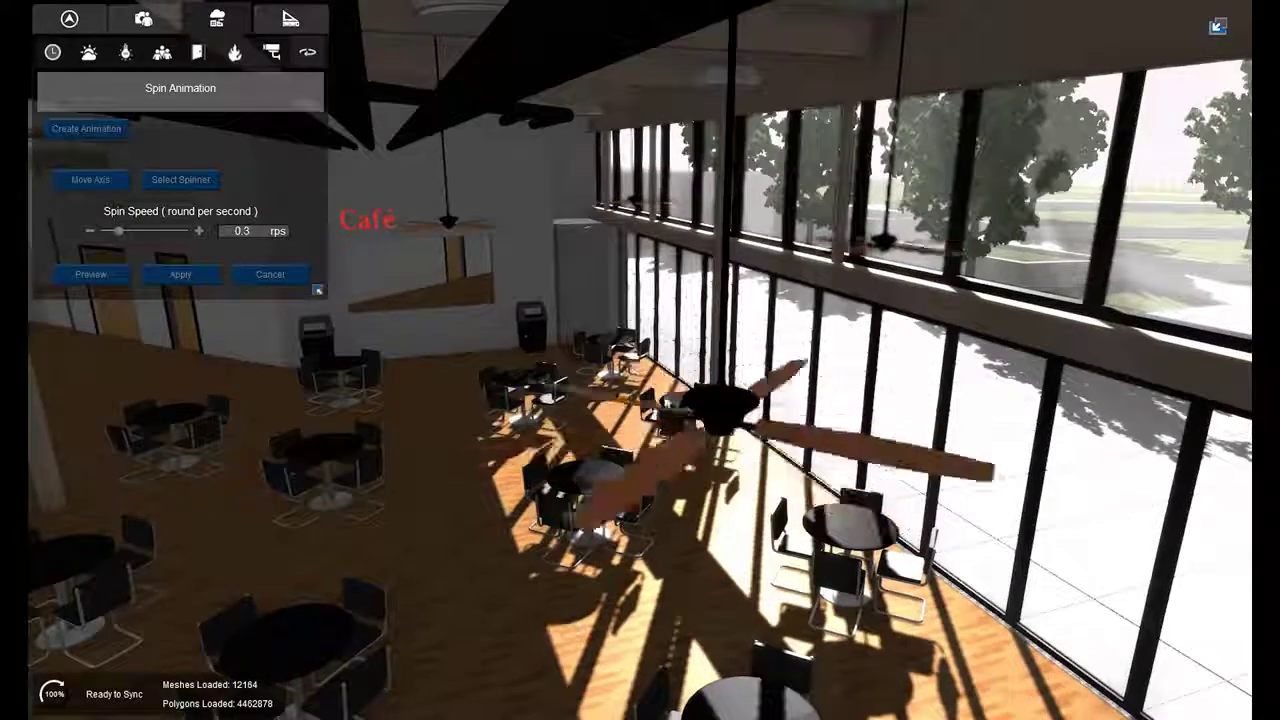